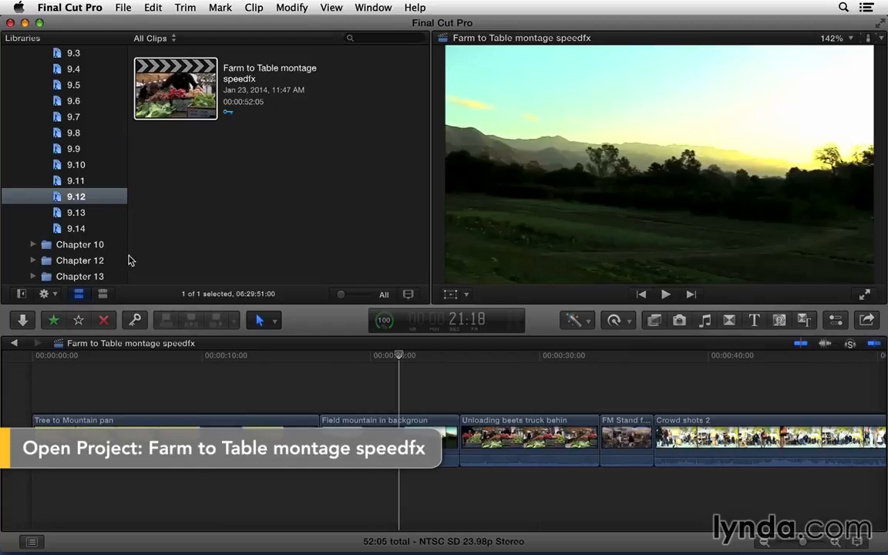
# Play part of the Tree to Mountain pan clip and display the selected clip's duration
pyautogui.moveTo(103, 355)
pyautogui.mouseDown()
pyautogui.moveTo(94, 357)
pyautogui.moveTo(231, 356)
pyautogui.moveTo(97, 362)
pyautogui.moveTo(180, 357)
pyautogui.moveTo(109, 359)
pyautogui.mouseUp()
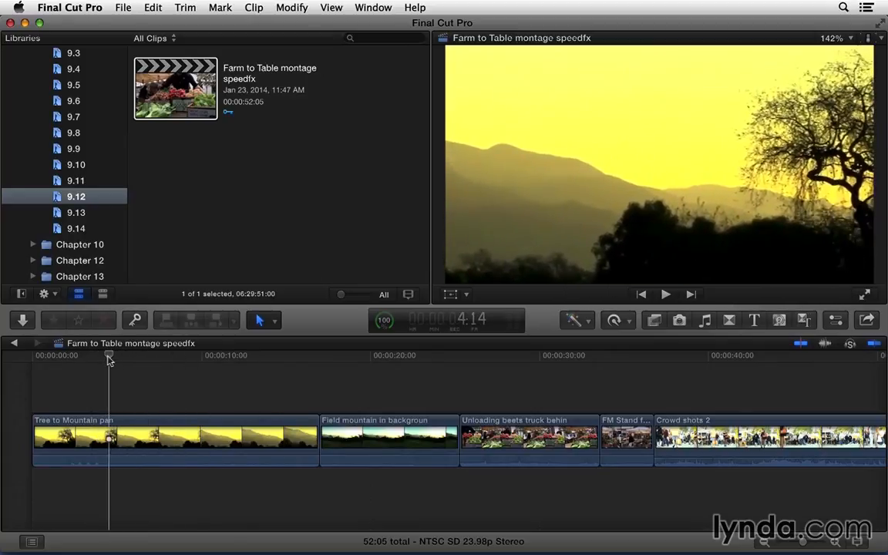
pyautogui.press('space')
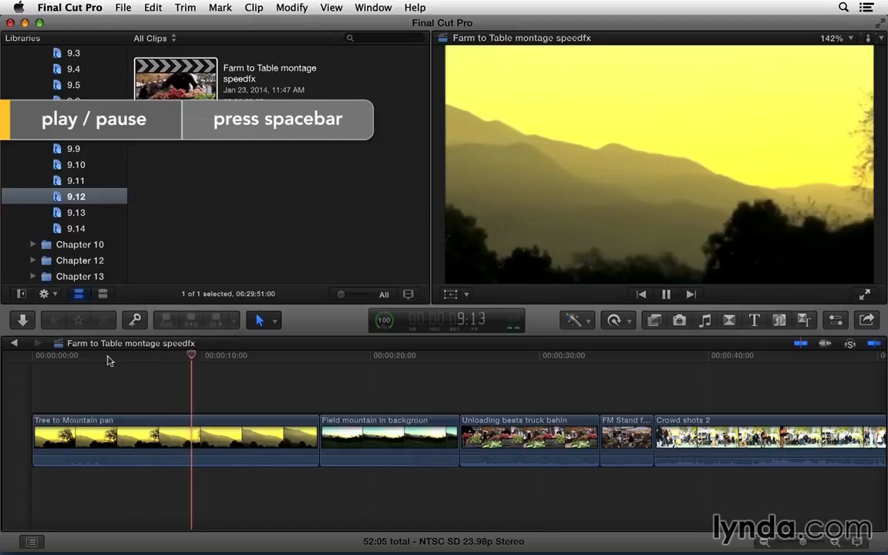
pyautogui.press('space')
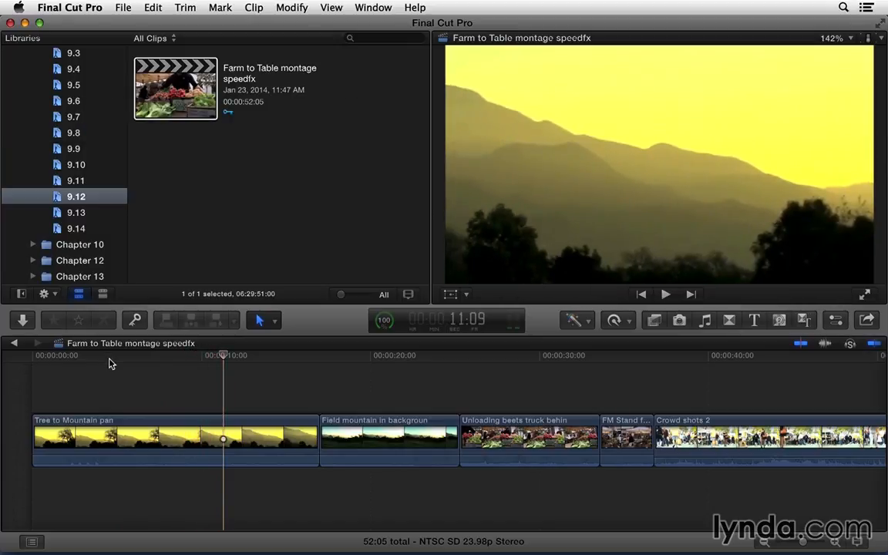
pyautogui.click(146, 430)
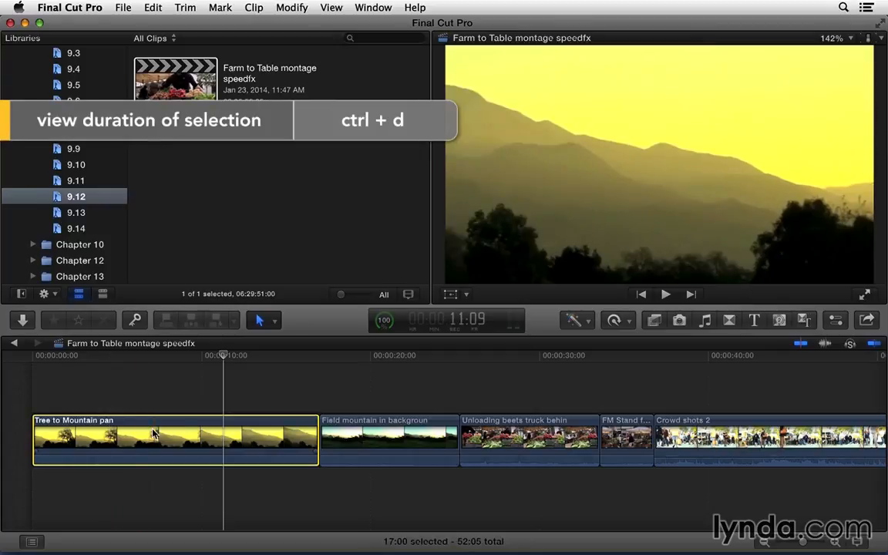
pyautogui.hotkey('ctrl', 'd')
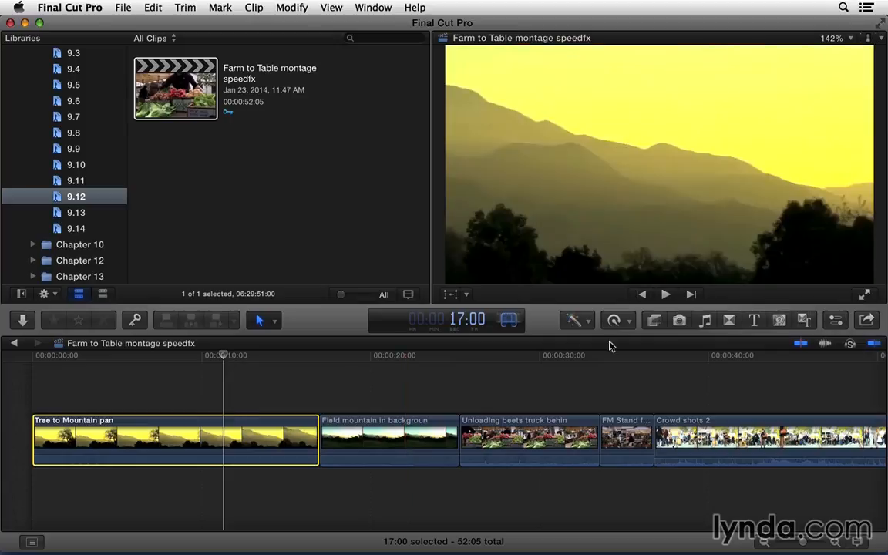
# Retime the Tree to Mountain pan clip to the Fast 2x preset
pyautogui.click(623, 323)
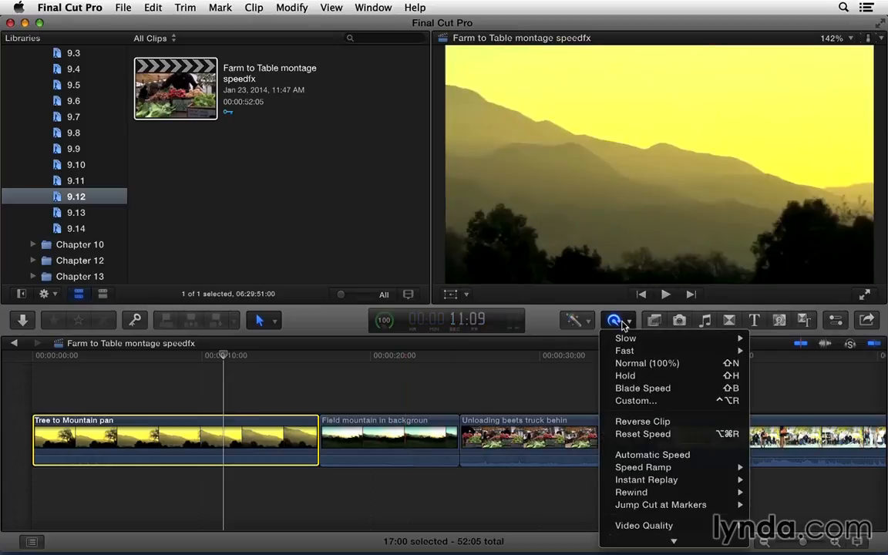
pyautogui.press('super+r')
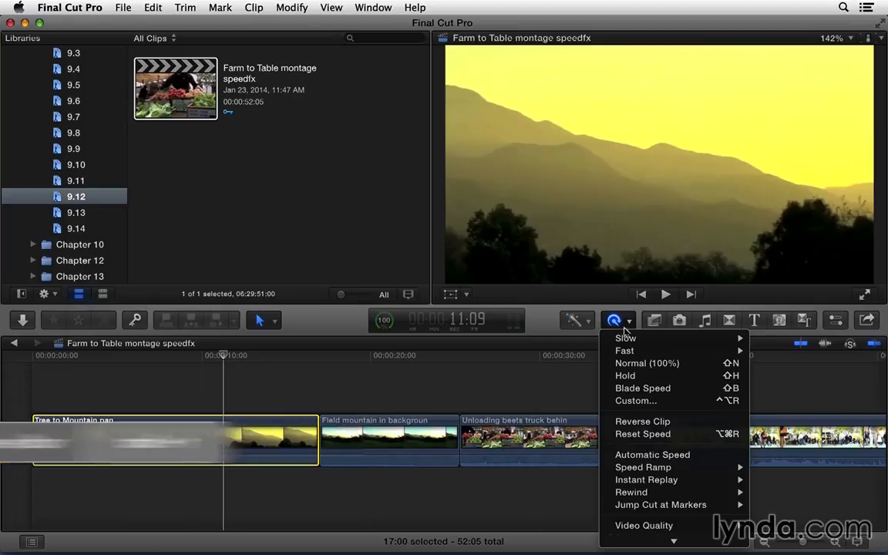
pyautogui.moveTo(630, 351)
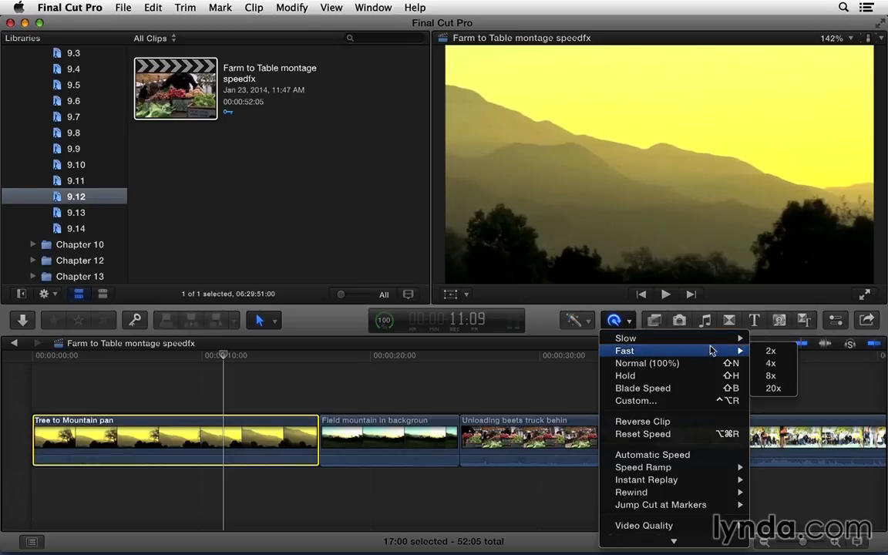
pyautogui.click(785, 355)
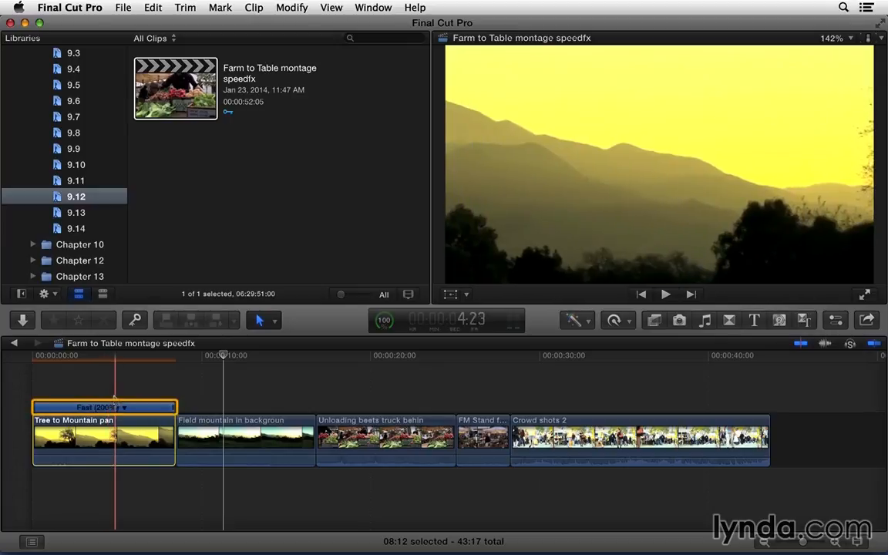
pyautogui.click(113, 407)
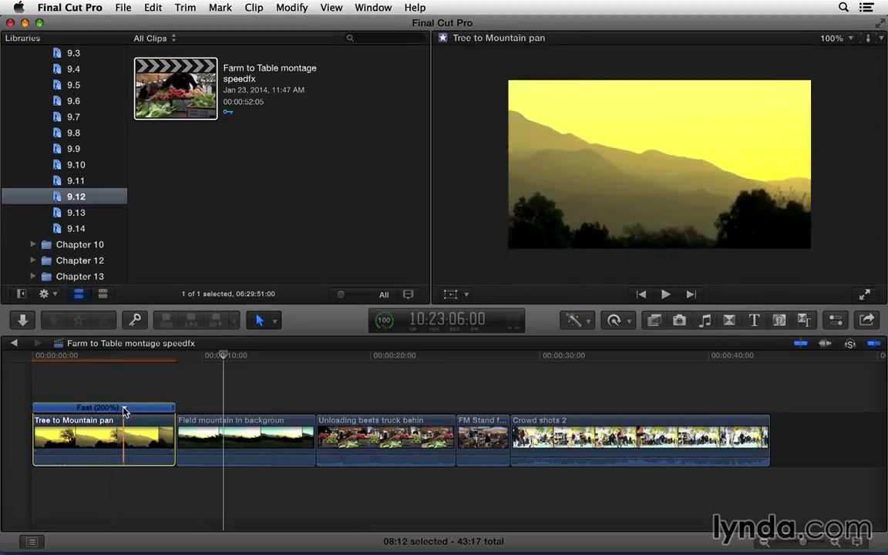
pyautogui.click(124, 408)
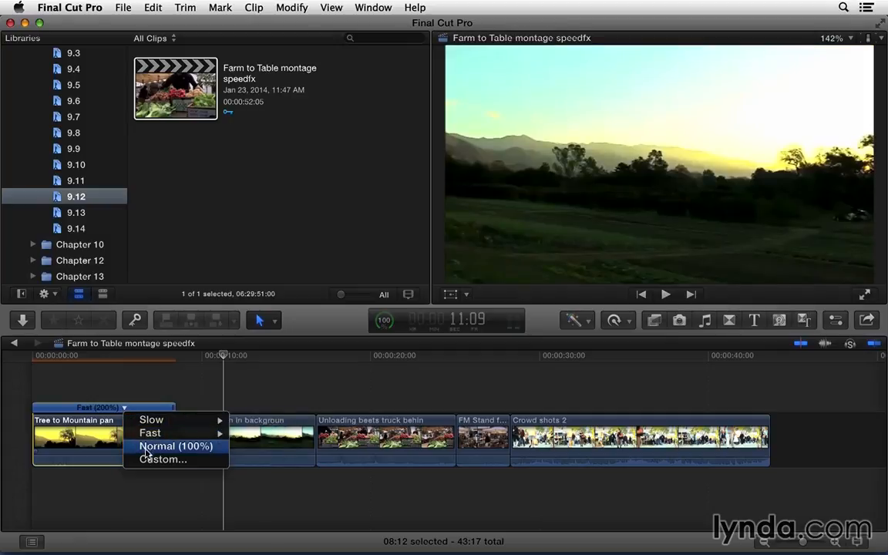
pyautogui.click(118, 391)
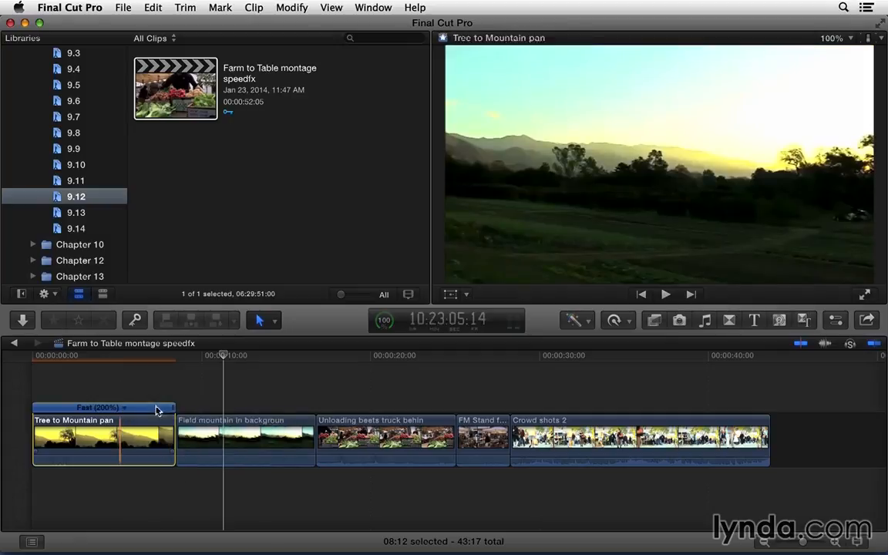
# Speed up the Tree to Mountain pan clip to 220% by shortening its retimed length and play the result
pyautogui.moveTo(172, 409); pyautogui.dragTo(161, 440)
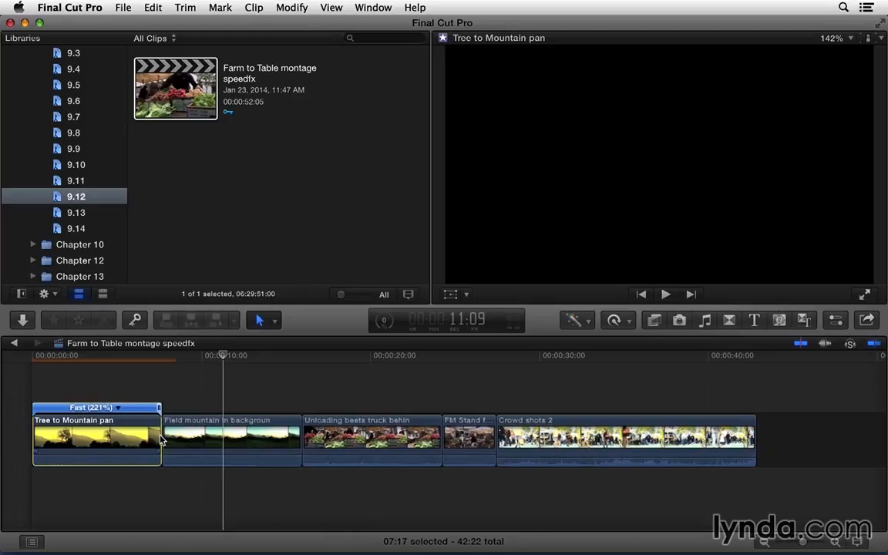
pyautogui.click(75, 357)
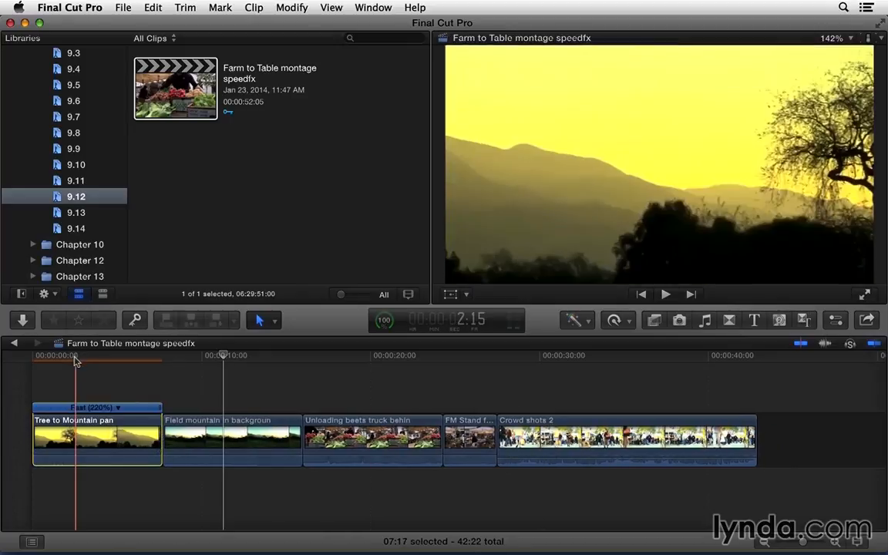
pyautogui.press('space')
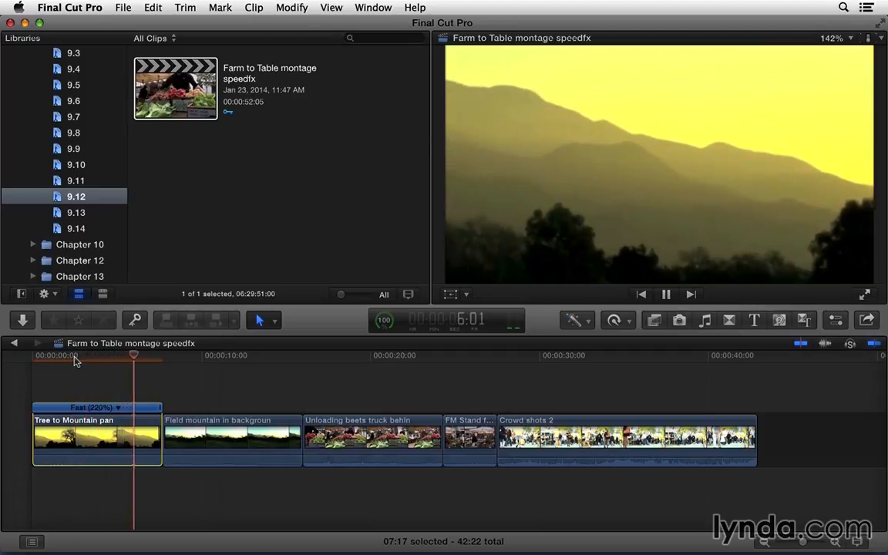
pyautogui.press('space')
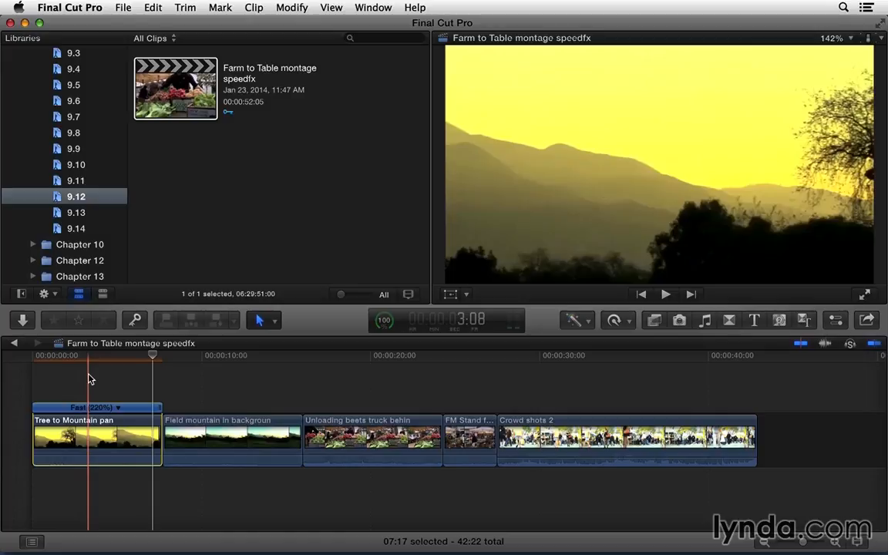
# Preview the FM Stand front 2 clip and slow it to 86% using the retime editor above it
pyautogui.click(470, 356)
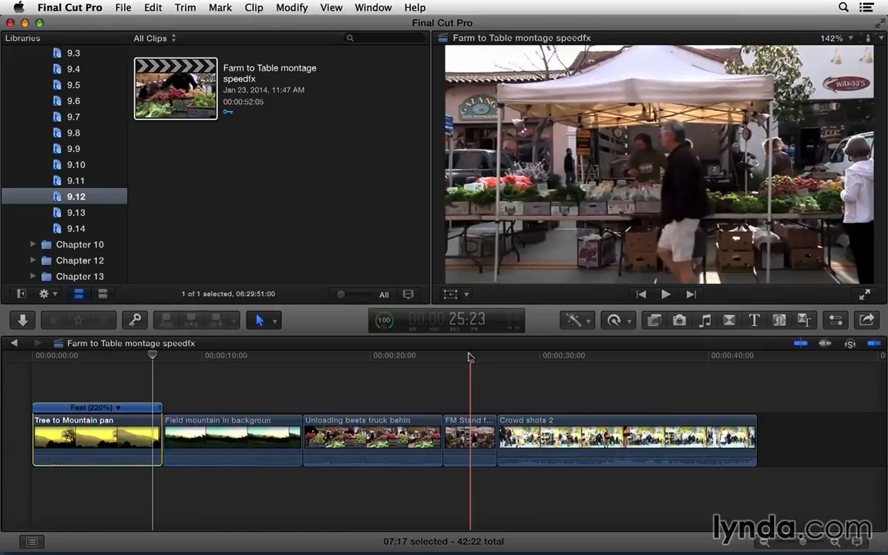
pyautogui.click(470, 433)
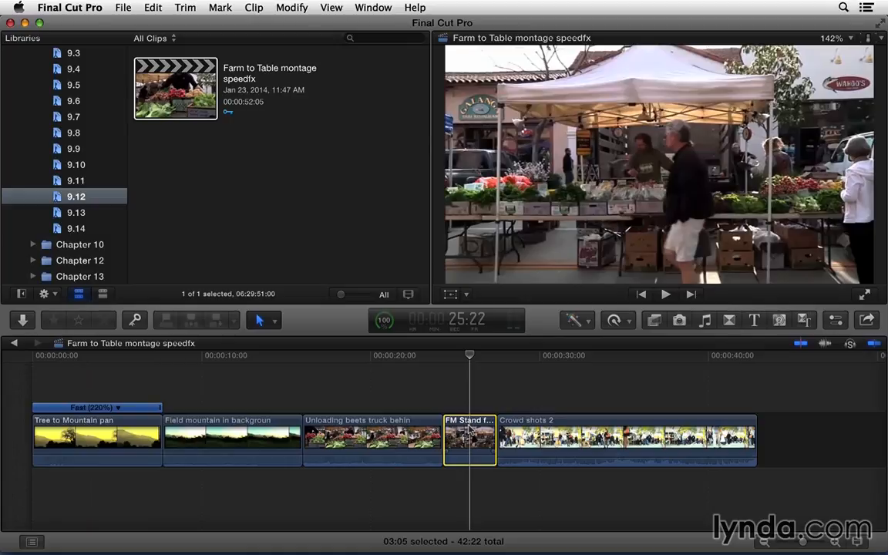
pyautogui.click(442, 357)
pyautogui.press('space')
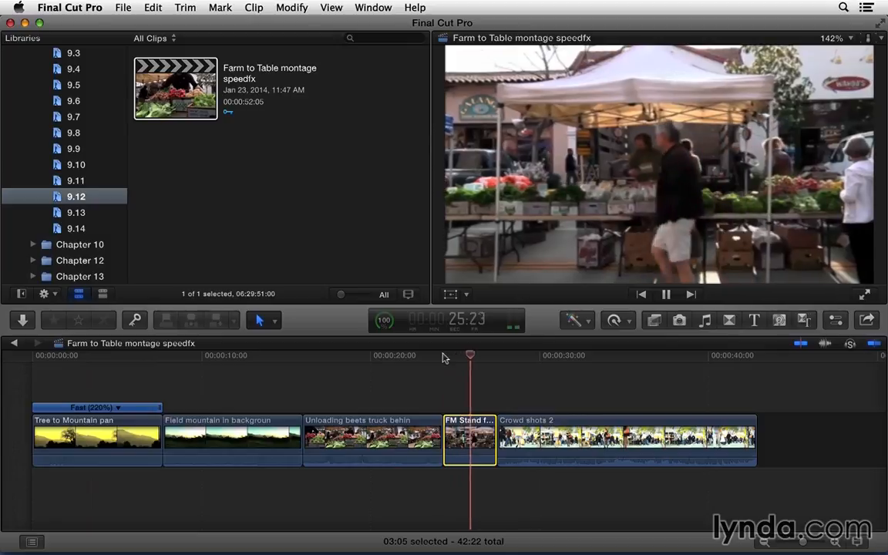
pyautogui.press('space')
pyautogui.click(464, 355)
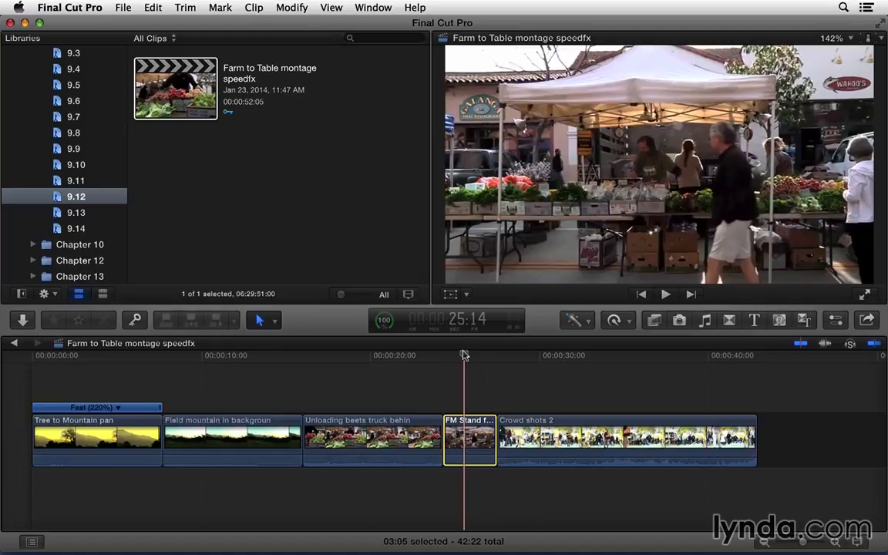
pyautogui.press('super+r')
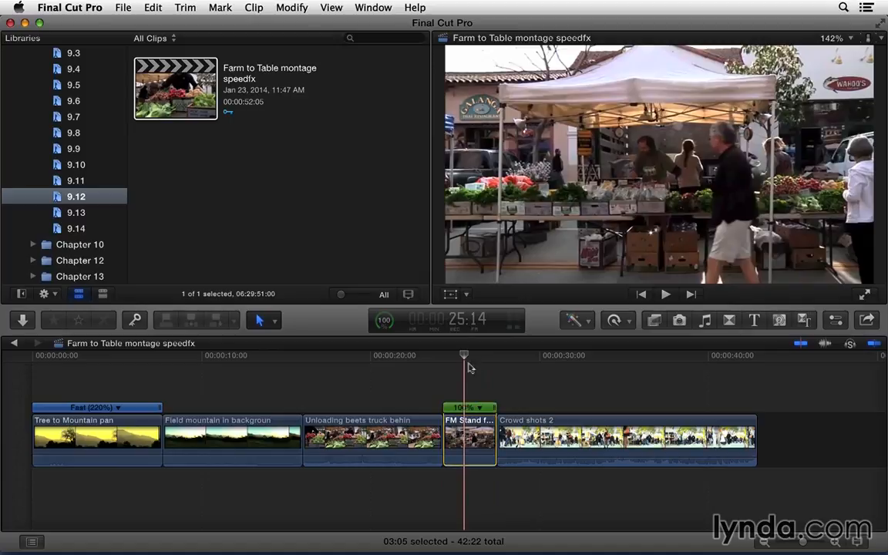
pyautogui.moveTo(497, 409); pyautogui.dragTo(503, 415)
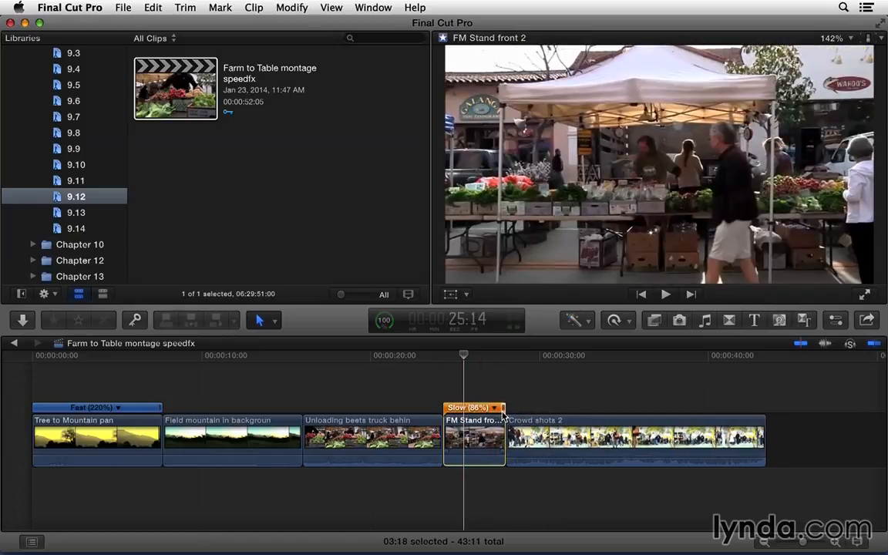
# Play back the slowed FM Stand front 2 clip, restarting from its beginning
pyautogui.press('space')
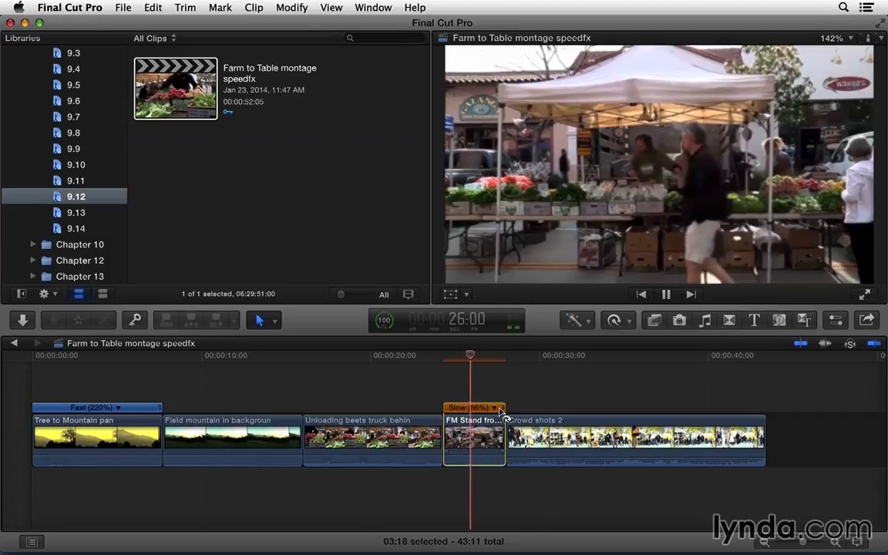
pyautogui.press('space')
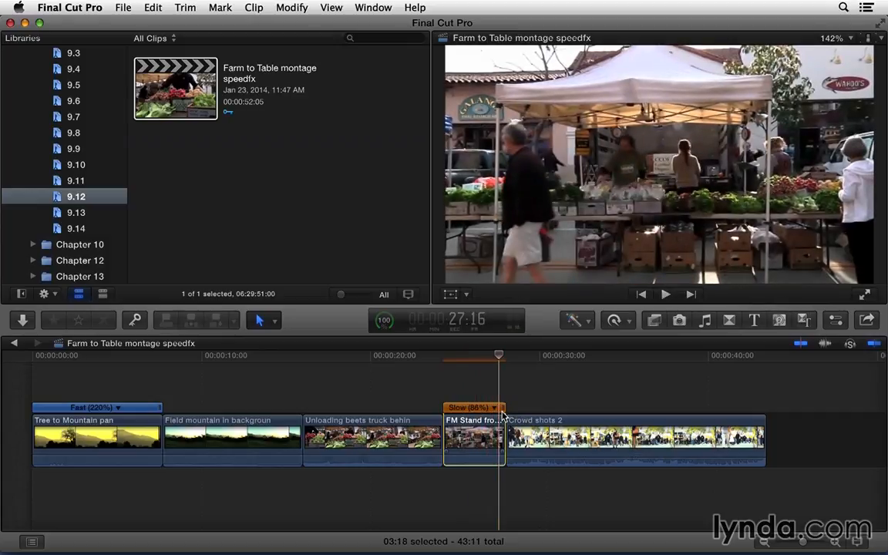
pyautogui.moveTo(485, 455); pyautogui.dragTo(483, 473)
pyautogui.click(446, 358)
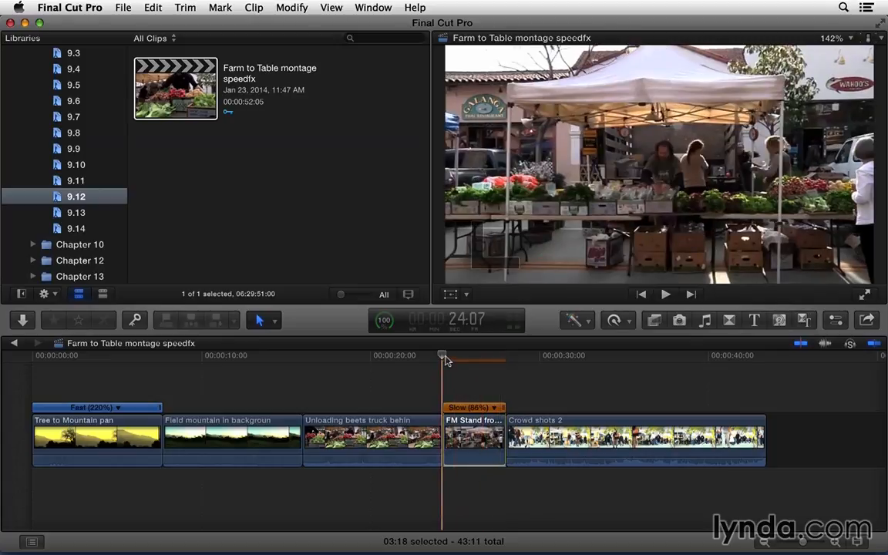
pyautogui.press('space')
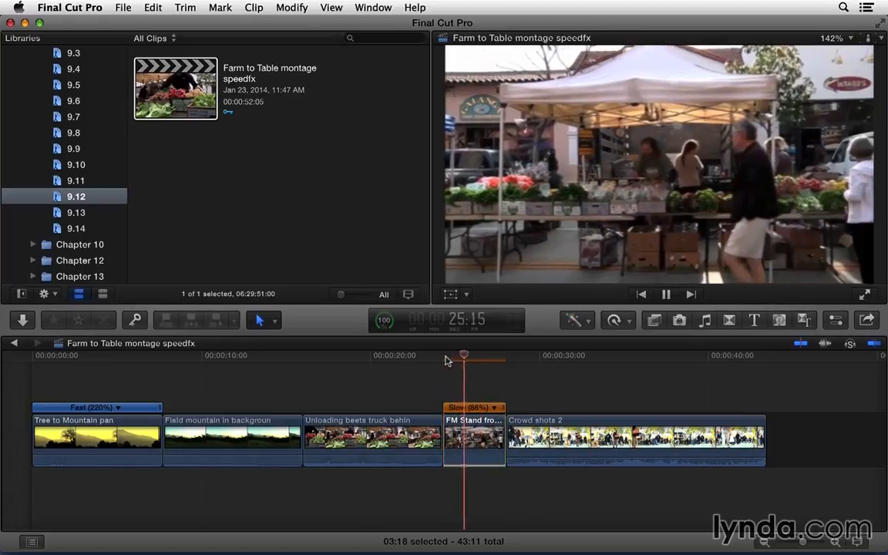
pyautogui.press('space')
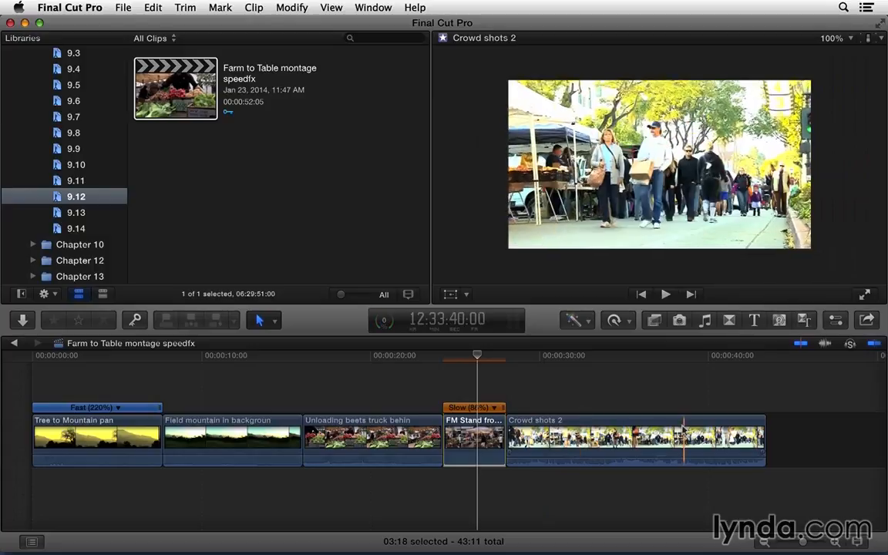
# Apply a speed ramp to 0% to the Crowd shots 2 clip
pyautogui.click(550, 354)
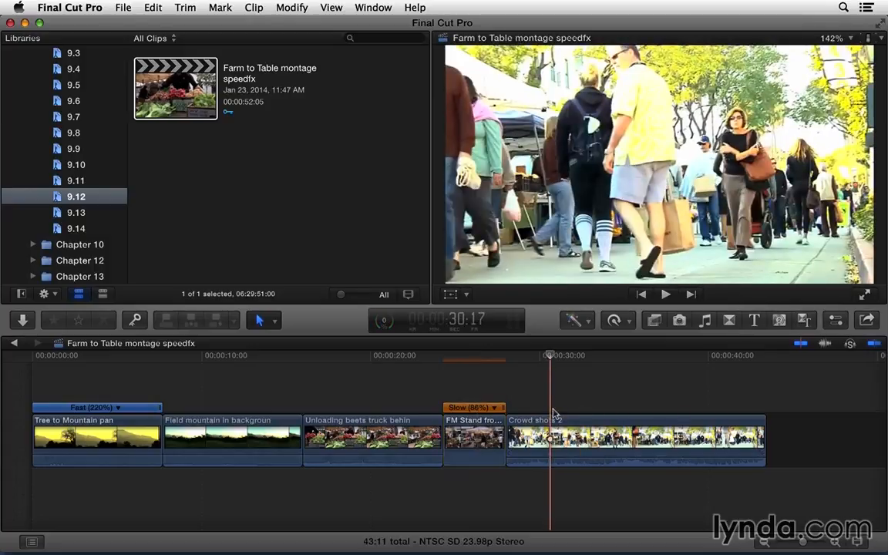
pyautogui.click(557, 422)
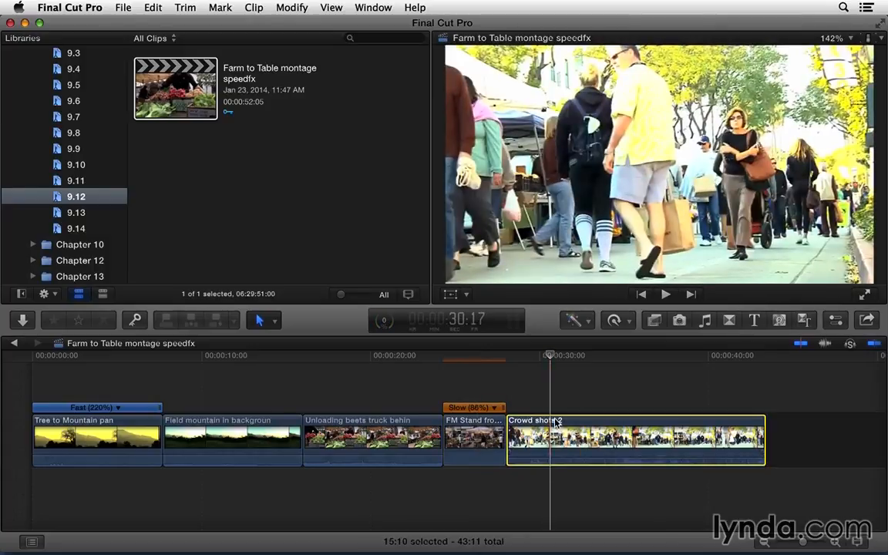
pyautogui.click(626, 321)
pyautogui.moveTo(644, 351)
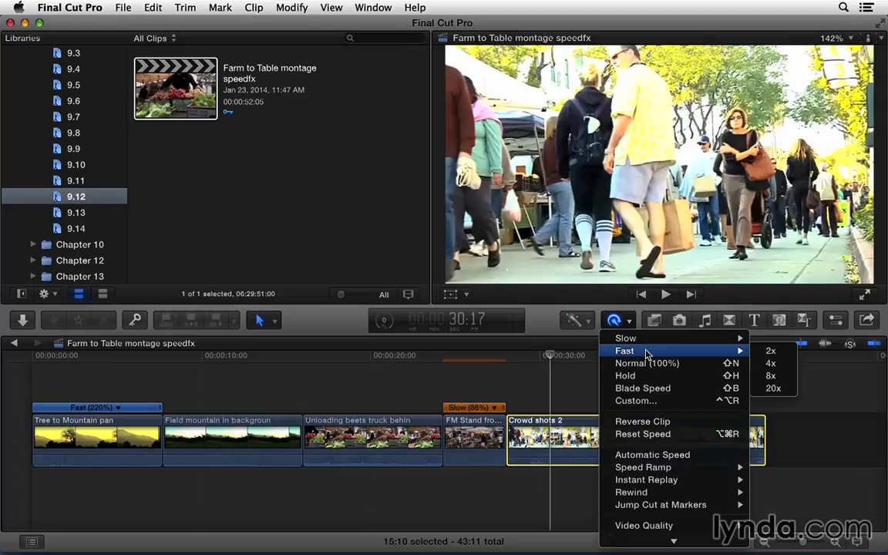
pyautogui.moveTo(683, 472)
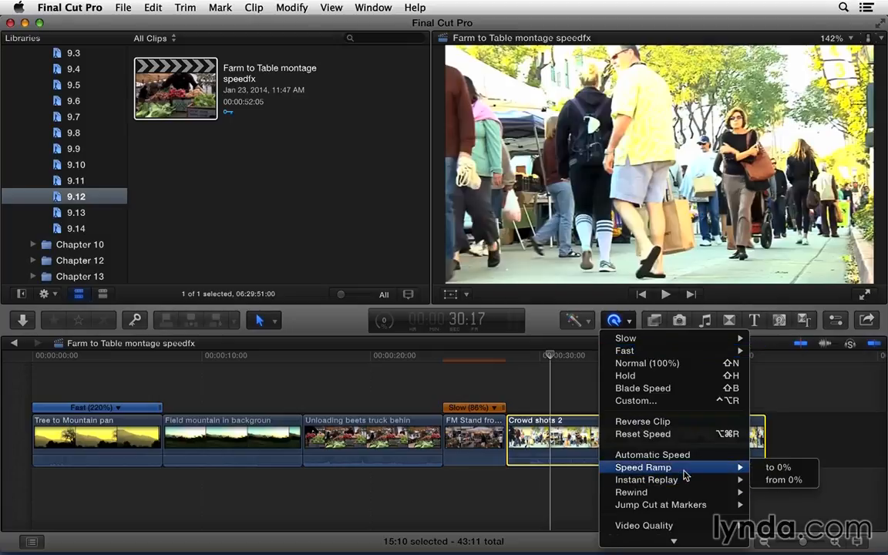
pyautogui.click(764, 467)
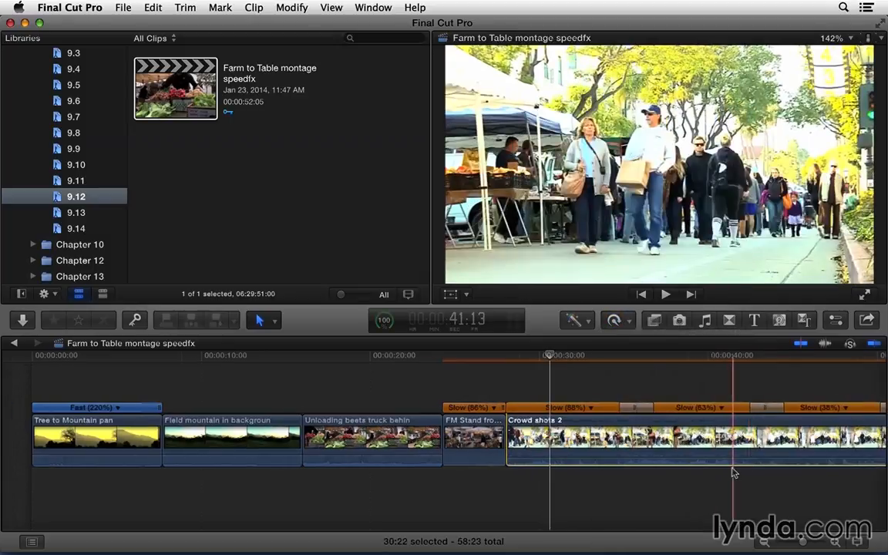
# Adjust the first segment of the Crowd shots 2 speed ramp to 100% and play the clip
pyautogui.hscroll(5, 733, 472)
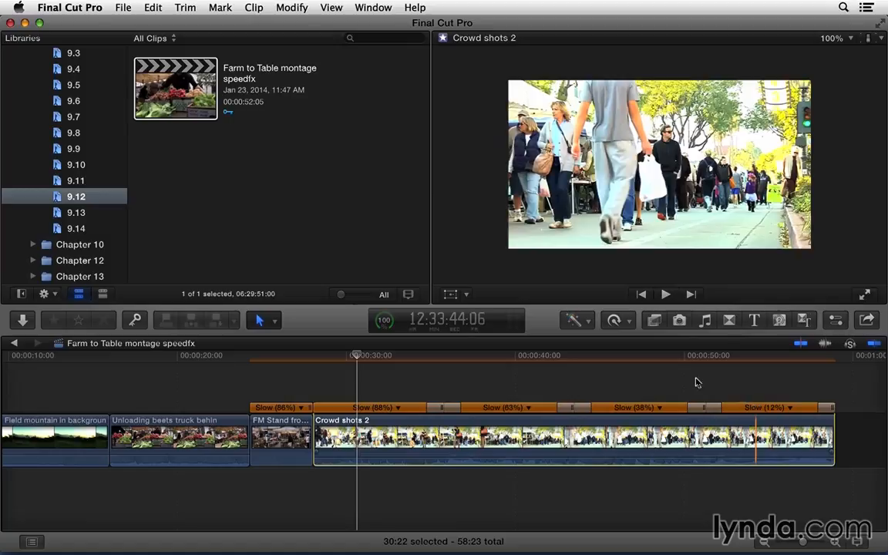
pyautogui.moveTo(440, 409)
pyautogui.mouseDown()
pyautogui.moveTo(467, 407)
pyautogui.moveTo(406, 408)
pyautogui.moveTo(424, 410)
pyautogui.mouseUp()
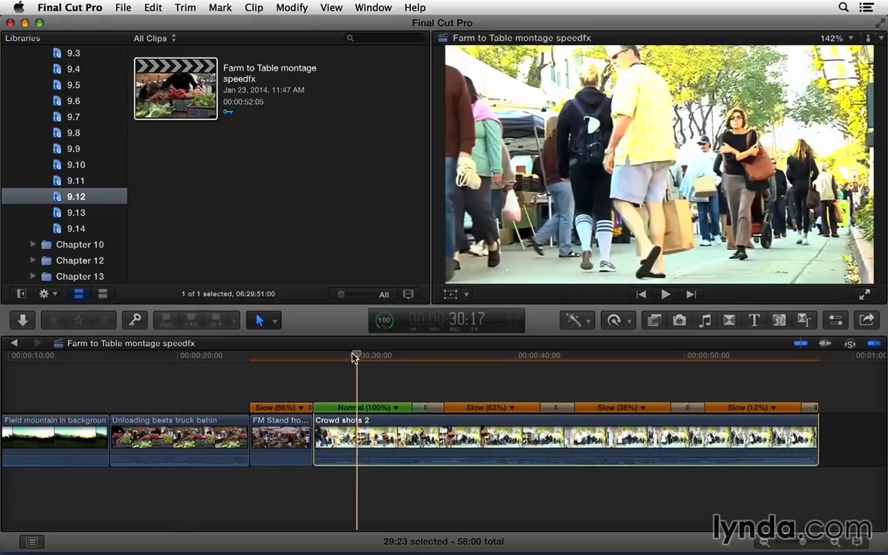
pyautogui.press('space')
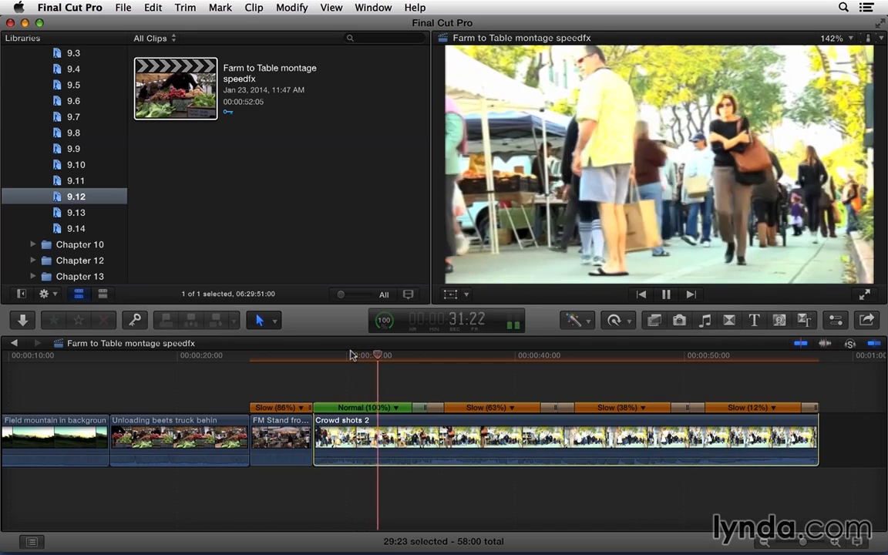
# Stop playback and speed up the second segment of the Crowd shots 2 speed ramp to 256%
pyautogui.press('space')
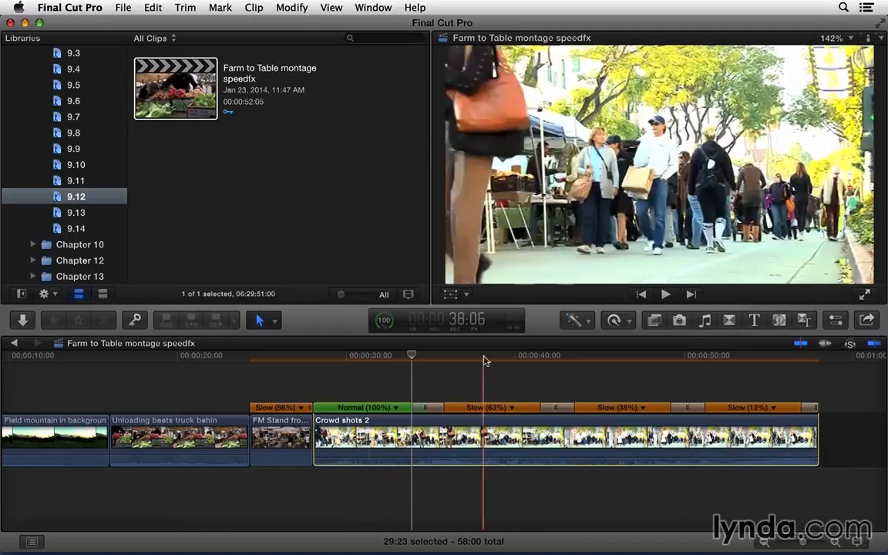
pyautogui.click(487, 357)
pyautogui.moveTo(531, 406); pyautogui.dragTo(456, 420)
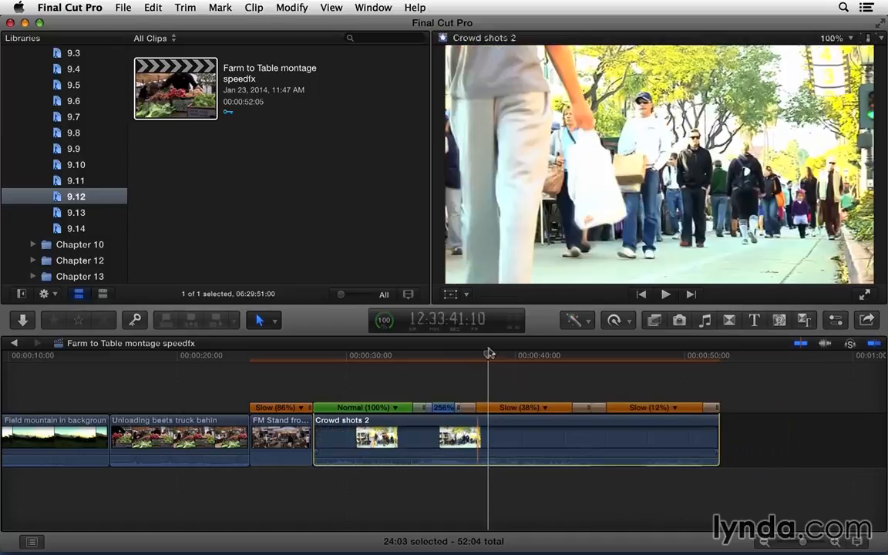
# Shorten the last slow segment of the Crowd shots 2 speed ramp to bring it to 100% speed
pyautogui.click(516, 356)
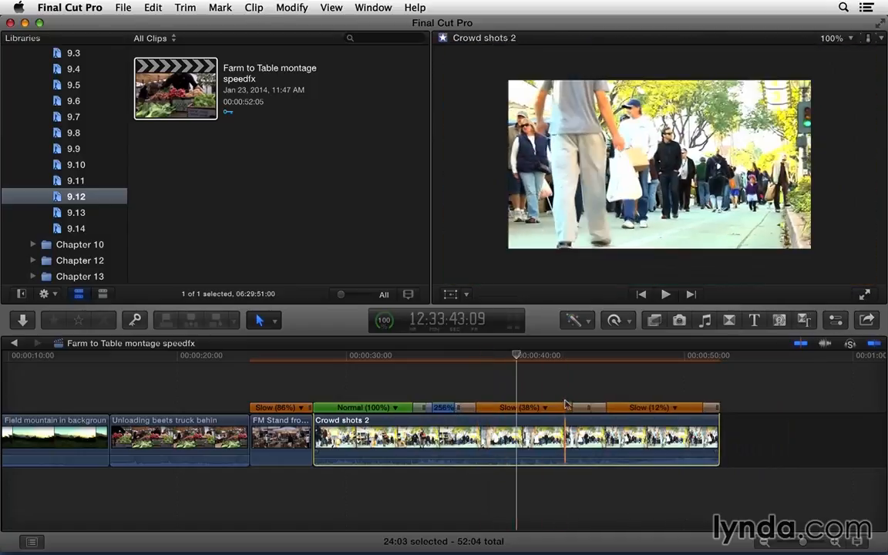
pyautogui.click(640, 406)
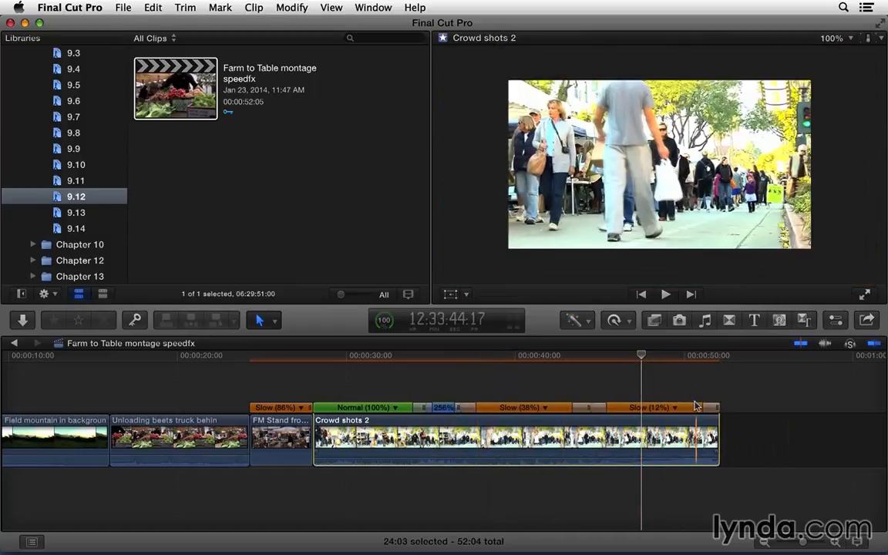
pyautogui.press('super+equal')
pyautogui.press('super+equal')
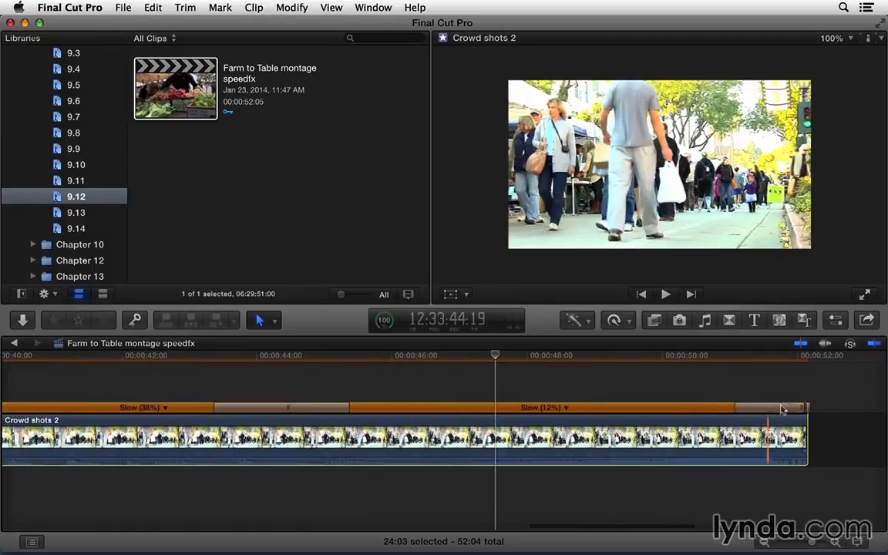
pyautogui.moveTo(804, 408); pyautogui.dragTo(349, 412)
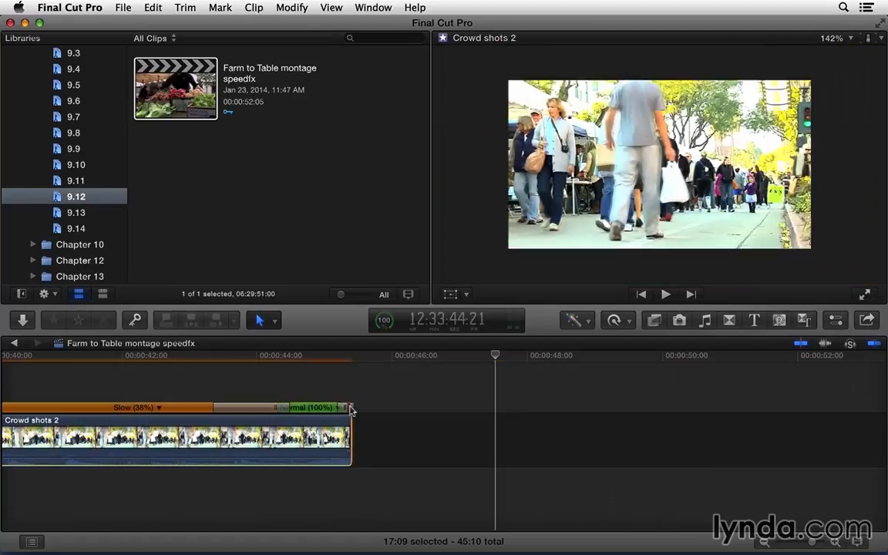
# Extend the end of the Crowd shots 2 speed ramp with a 0% hold segment
pyautogui.click(349, 409)
pyautogui.press('super+equal')
pyautogui.moveTo(348, 409); pyautogui.dragTo(610, 428)
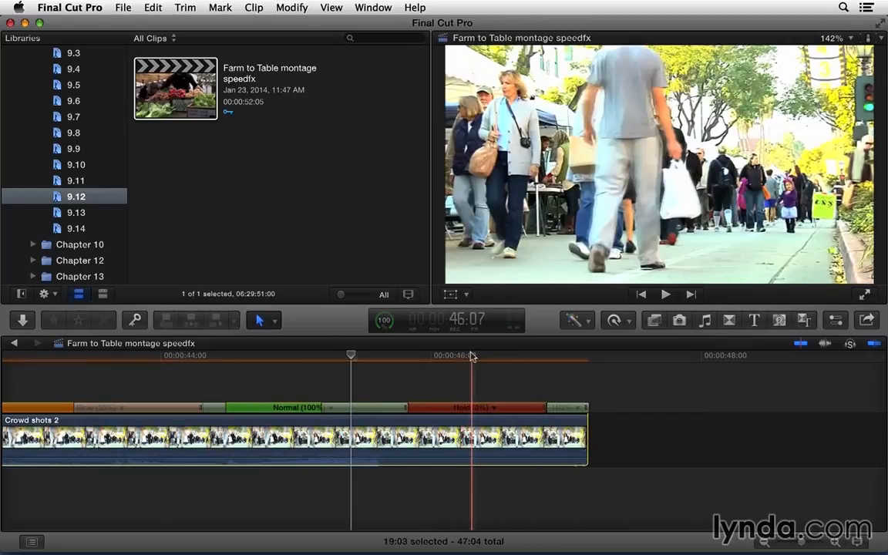
# Play back the adjusted speed ramp on the Crowd shots 2 clip
pyautogui.hotkey('shift', 'z')
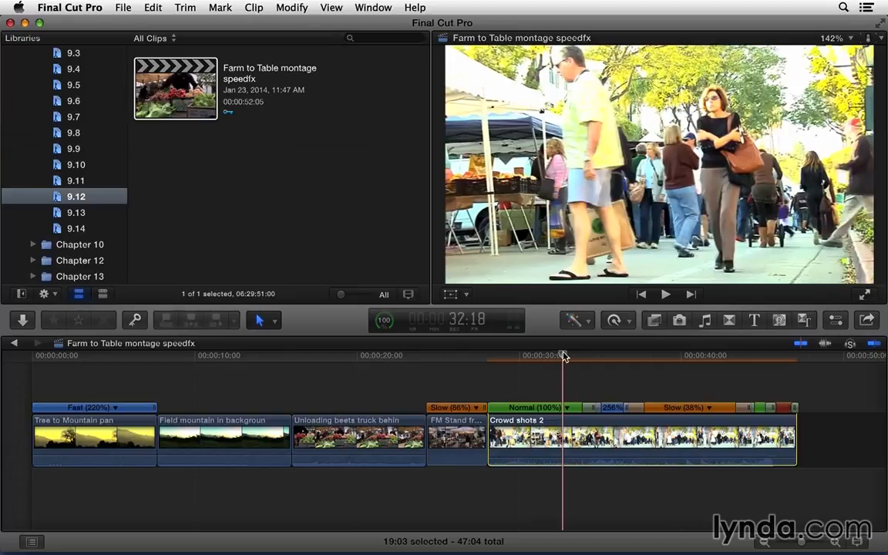
pyautogui.press('space')
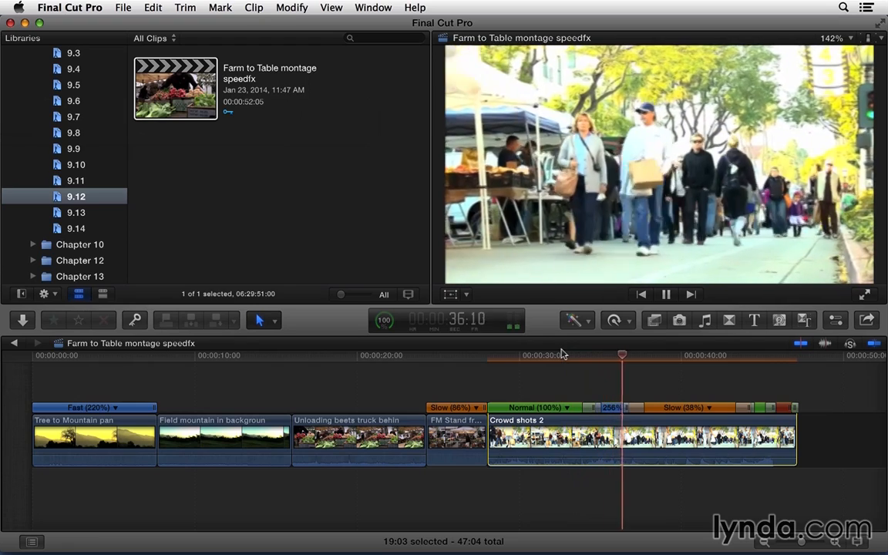
pyautogui.press('space')
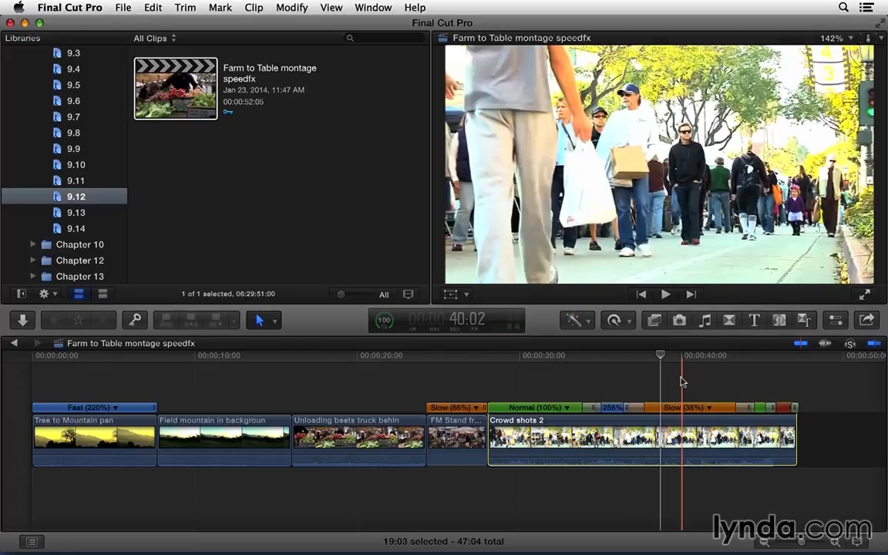
# Undo all the speed ramp changes on the Crowd shots 2 clip
pyautogui.press('super+z')
pyautogui.press('super+z')
pyautogui.press('super+z')
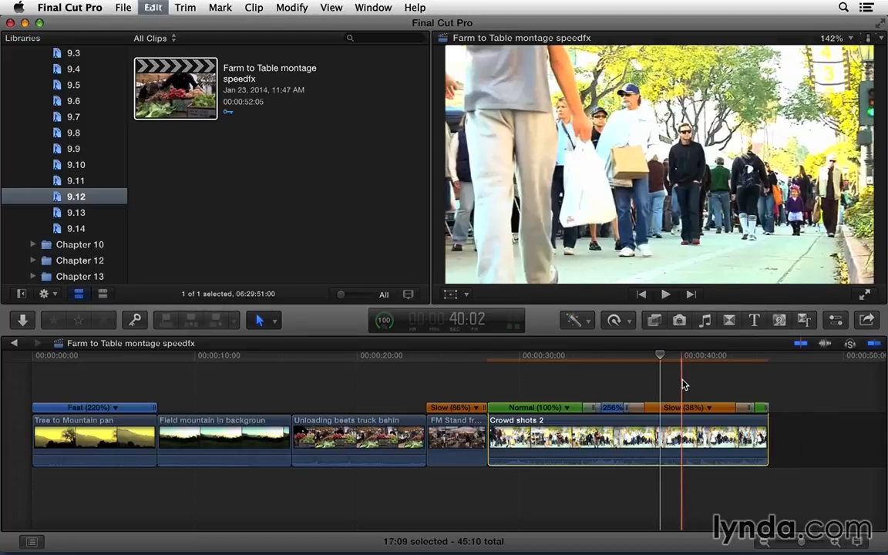
pyautogui.press('super+z')
pyautogui.press('super+z')
pyautogui.press('super+z')
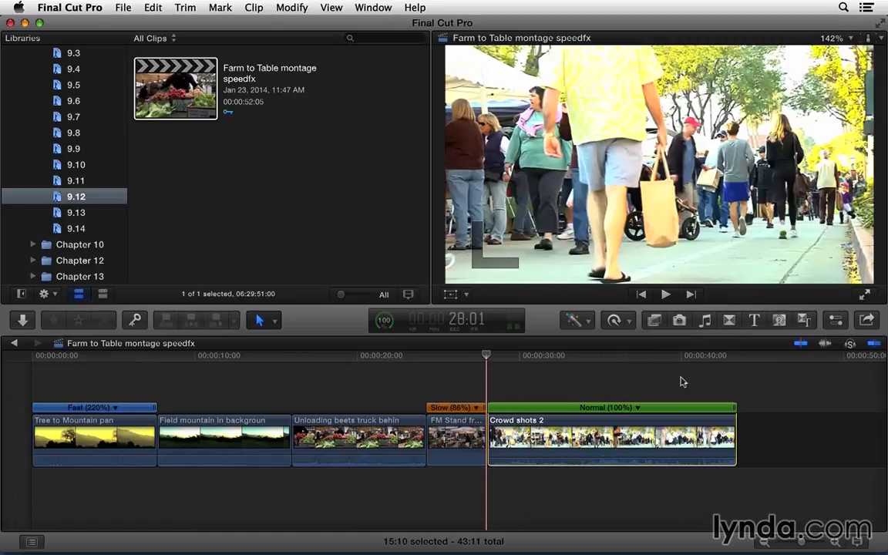
# Select a 04:10 range in the middle of Crowd shots 2, retime it to Fast 4x, and slightly lengthen the fast segment
pyautogui.click(271, 322)
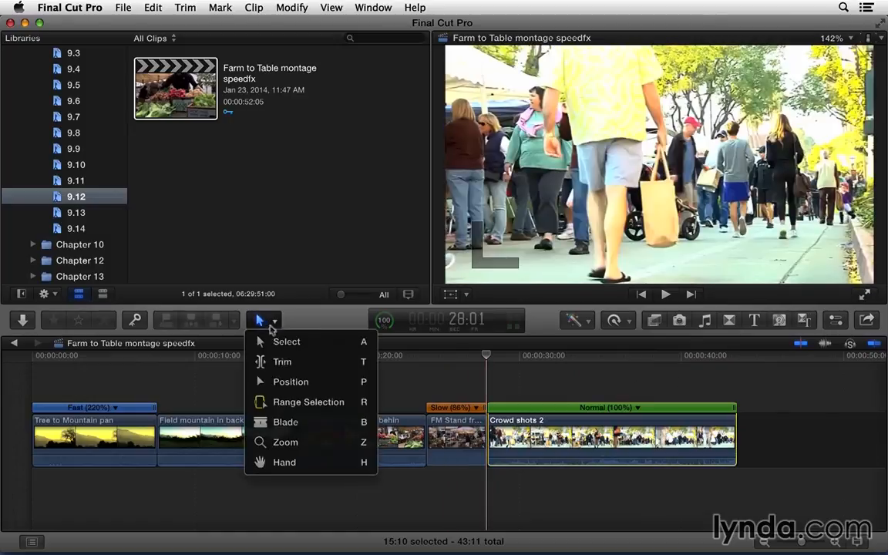
pyautogui.click(301, 402)
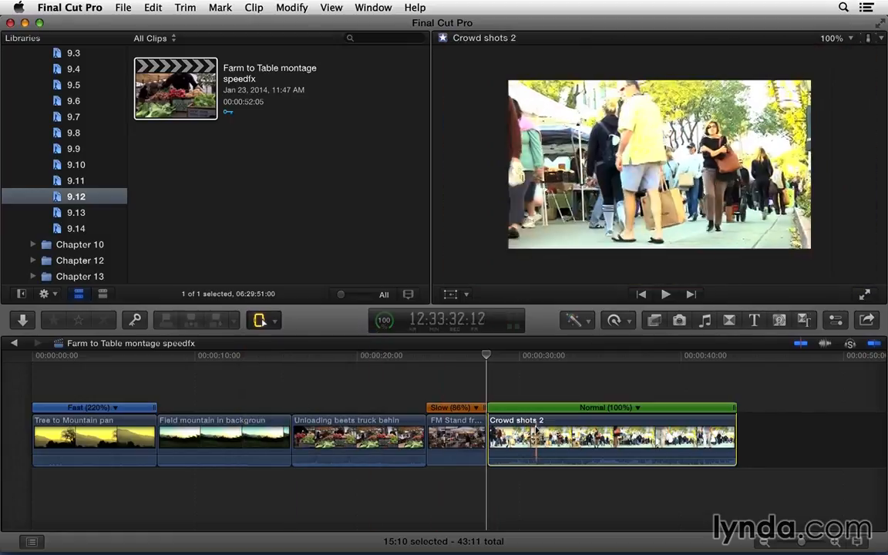
pyautogui.moveTo(576, 439); pyautogui.dragTo(648, 440)
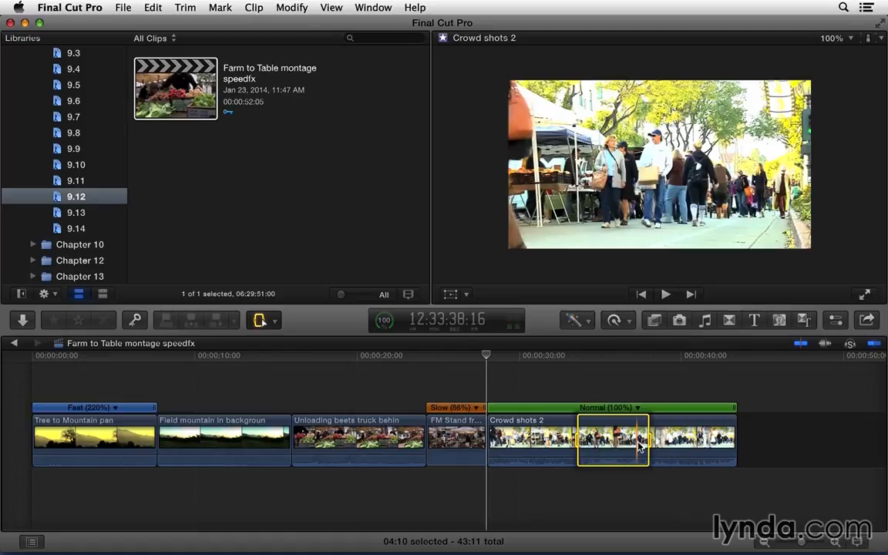
pyautogui.click(624, 322)
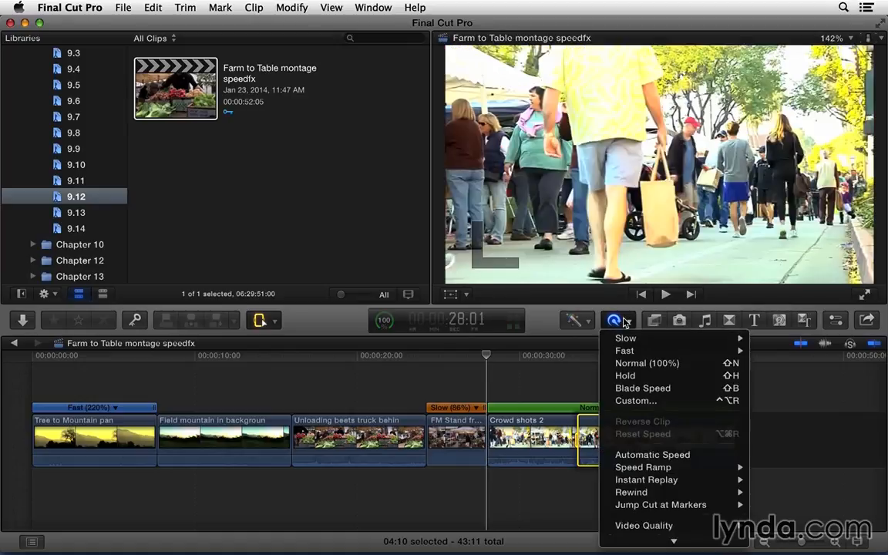
pyautogui.moveTo(629, 352)
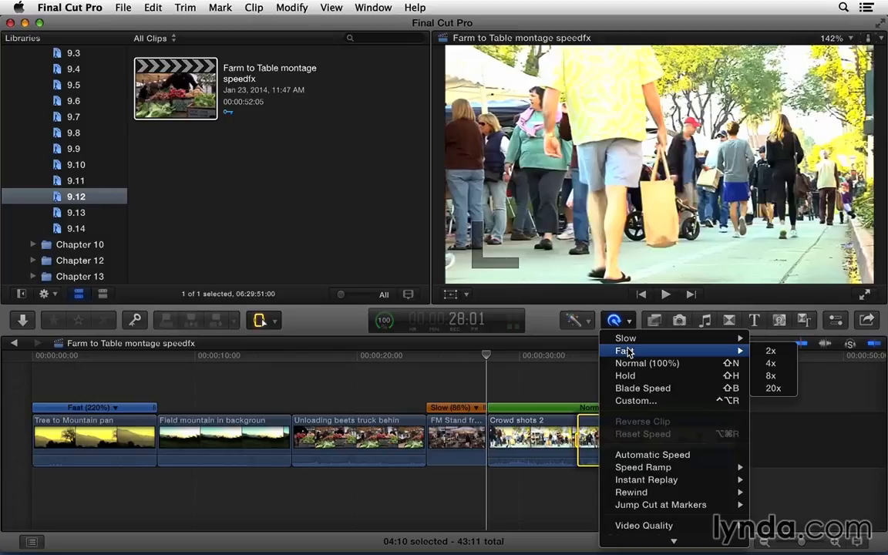
pyautogui.click(770, 363)
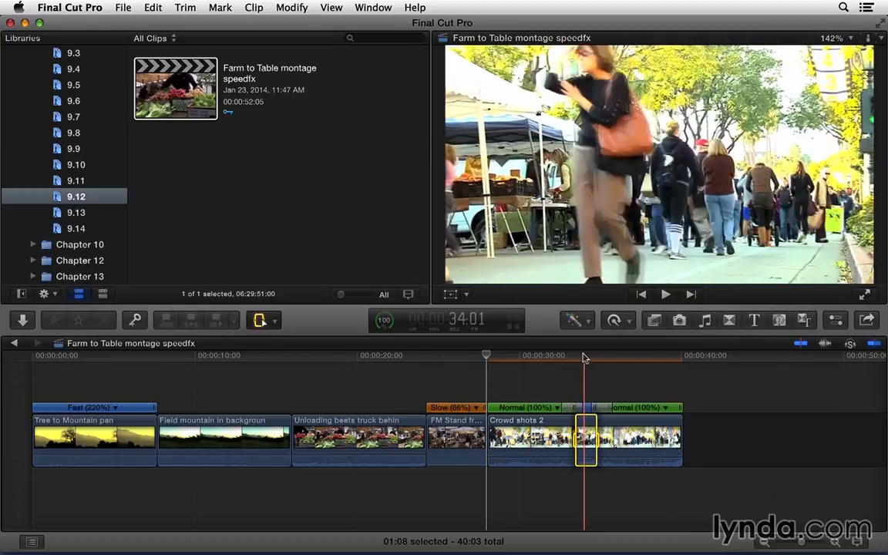
pyautogui.moveTo(593, 408)
pyautogui.mouseDown()
pyautogui.moveTo(621, 410)
pyautogui.moveTo(608, 412)
pyautogui.mouseUp()
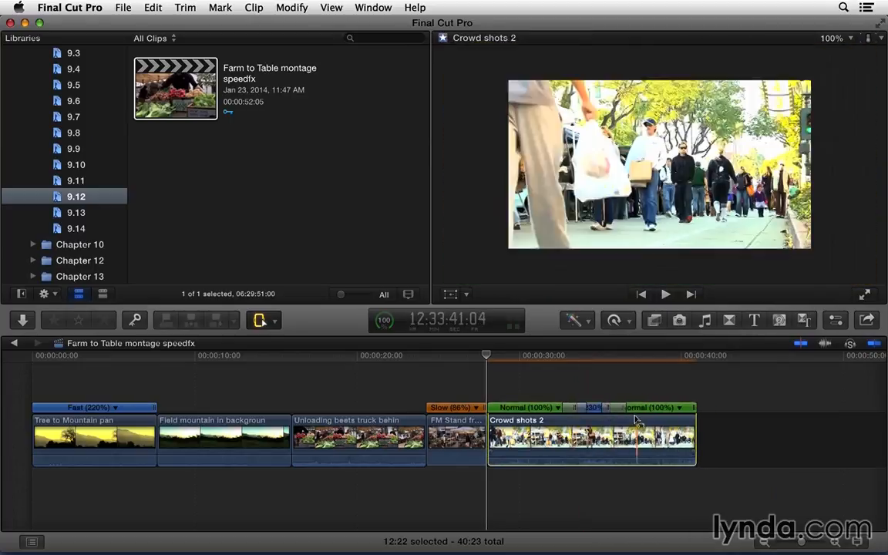
# Select a 01:20 range near the end of Crowd shots 2 and slow it to 50%
pyautogui.moveTo(643, 438); pyautogui.dragTo(674, 438)
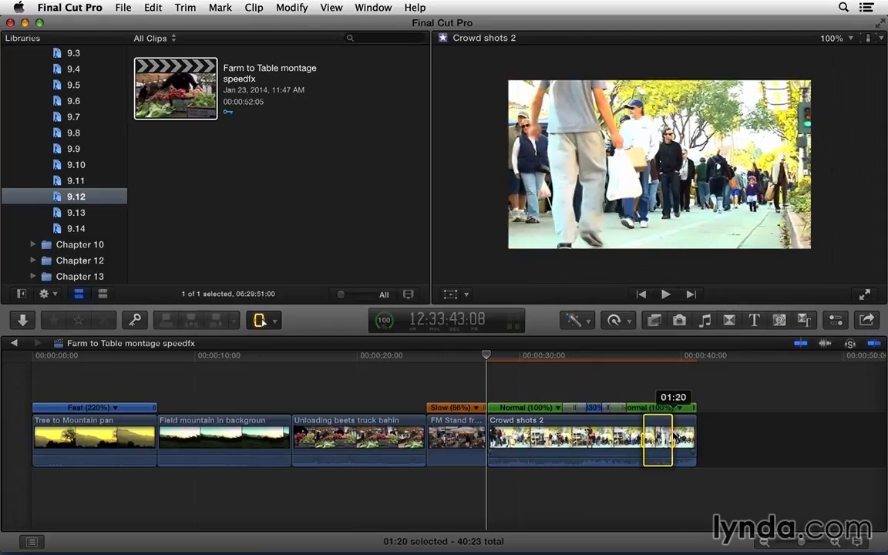
pyautogui.click(616, 320)
pyautogui.moveTo(637, 342)
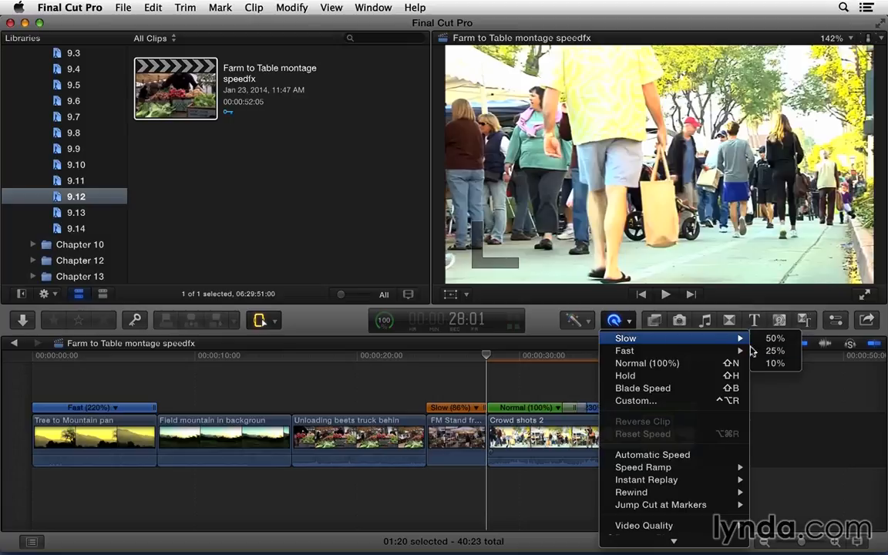
pyautogui.click(773, 340)
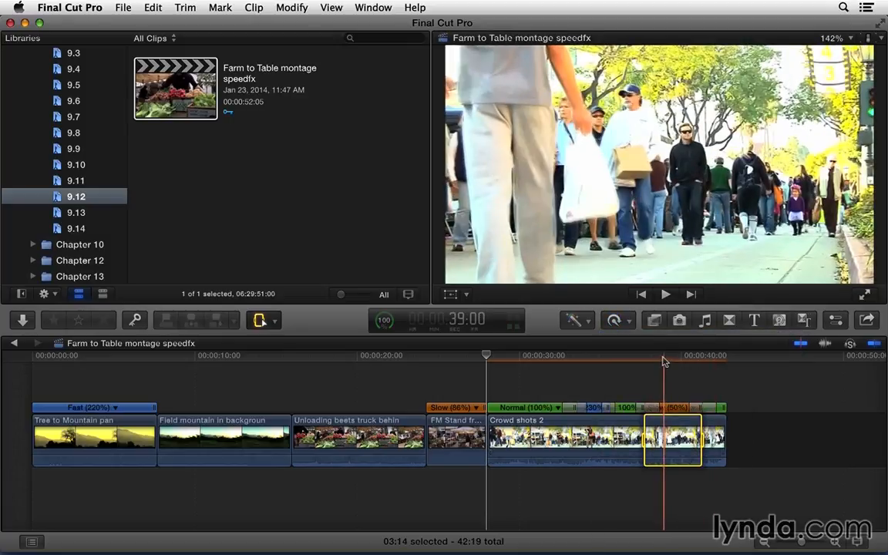
# Hide the retime editors above the Crowd shots 2, FM Stand and Tree to Mountain pan clips, and return to the Select tool
pyautogui.click(663, 367)
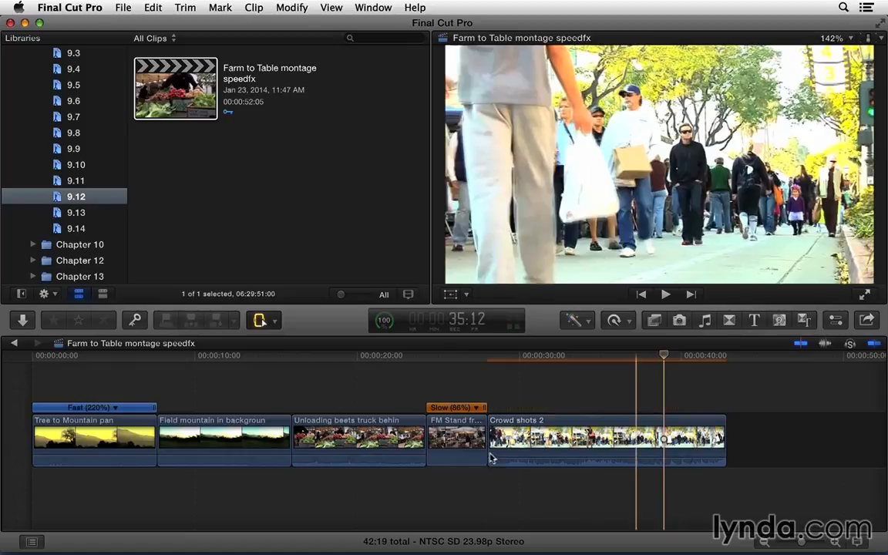
pyautogui.click(466, 447)
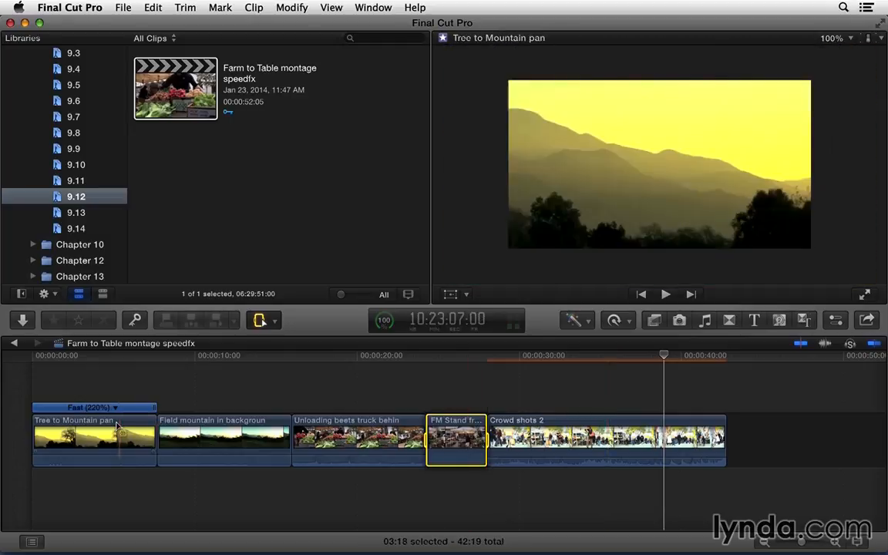
pyautogui.click(131, 443)
pyautogui.click(261, 320)
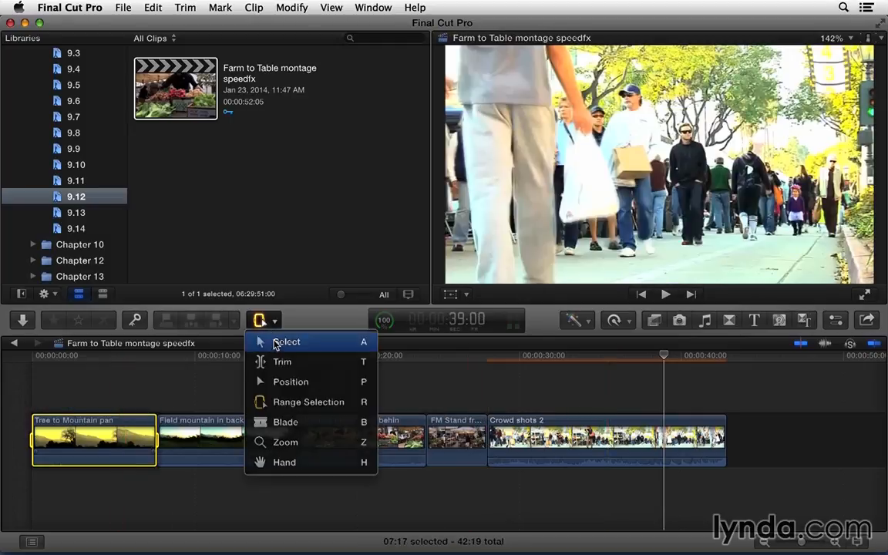
pyautogui.click(279, 341)
pyautogui.click(261, 379)
pyautogui.click(228, 378)
# Reverse the Field mountain in background clip, undo the reversal, and deselect the clip
pyautogui.click(229, 424)
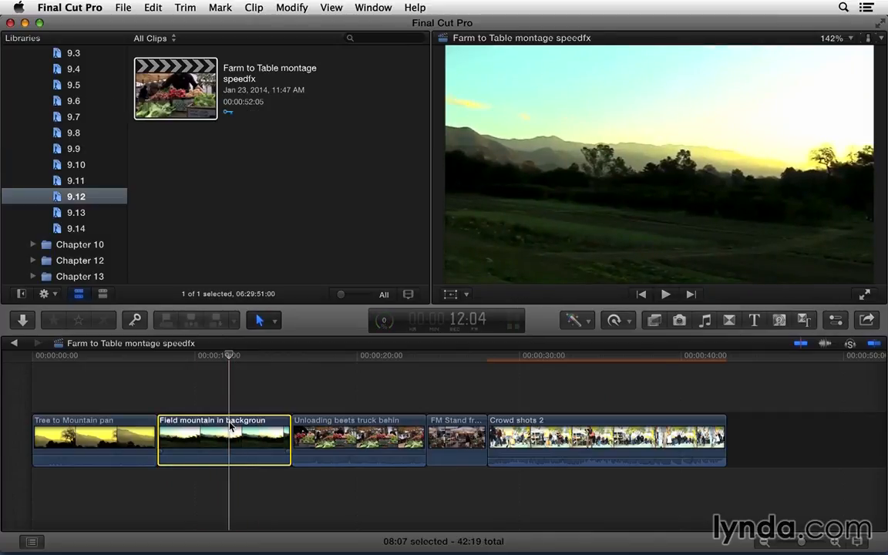
pyautogui.click(616, 320)
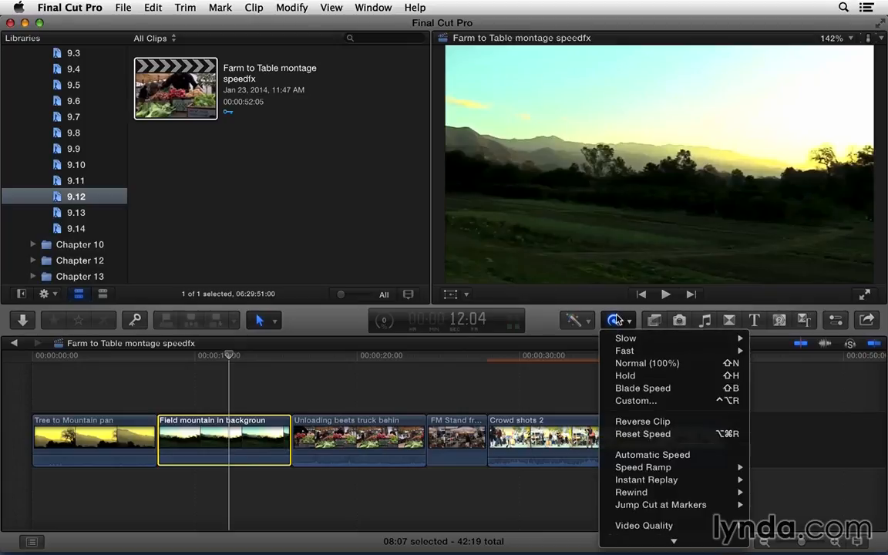
pyautogui.click(643, 422)
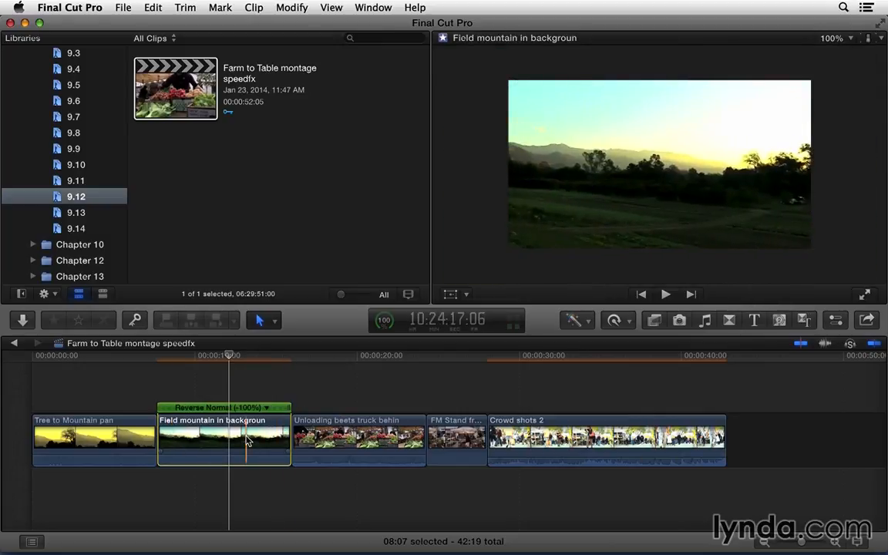
pyautogui.press('super+z')
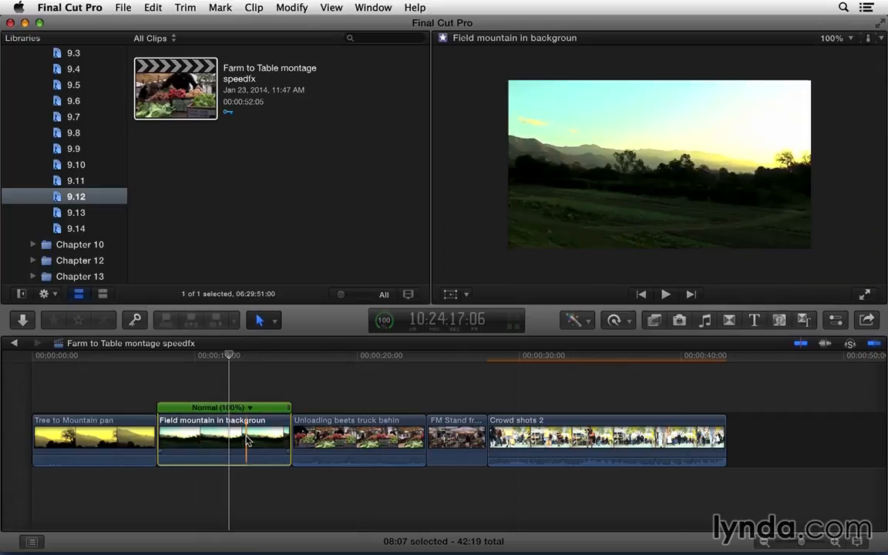
pyautogui.click(249, 375)
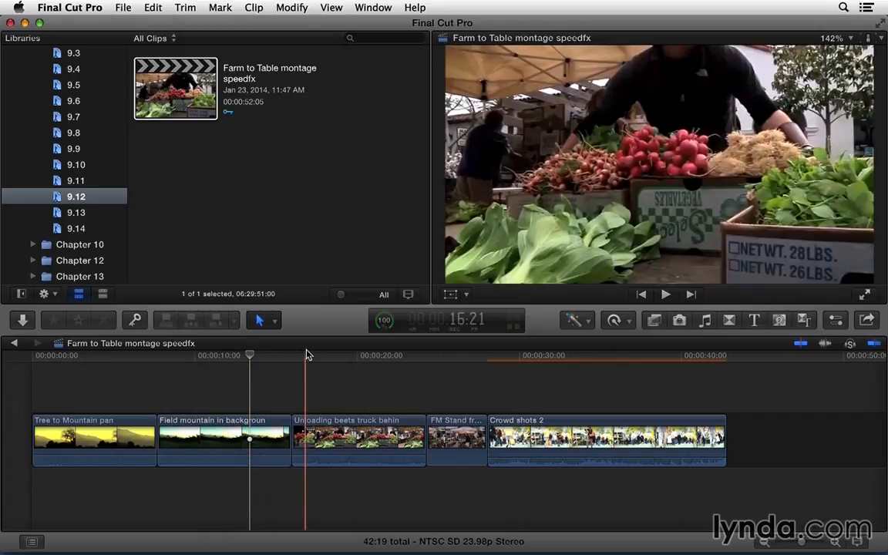
pyautogui.click(614, 320)
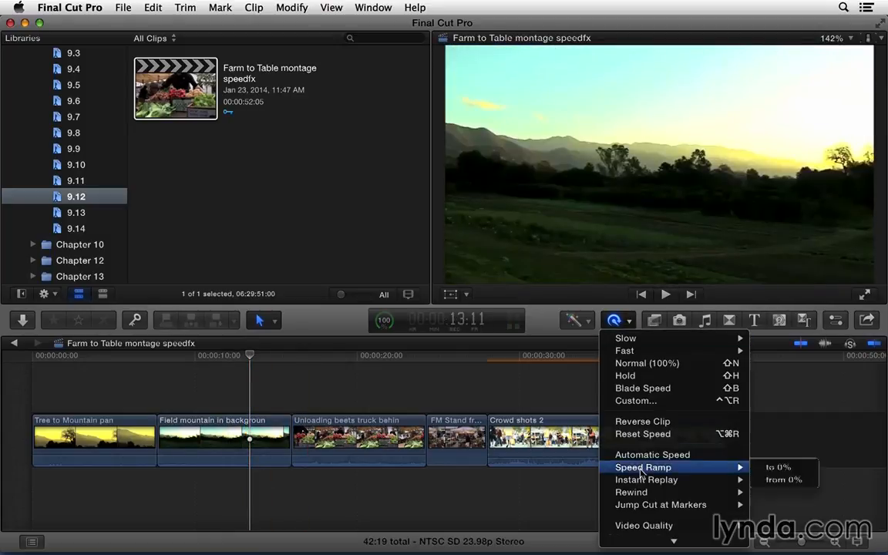
pyautogui.moveTo(642, 483)
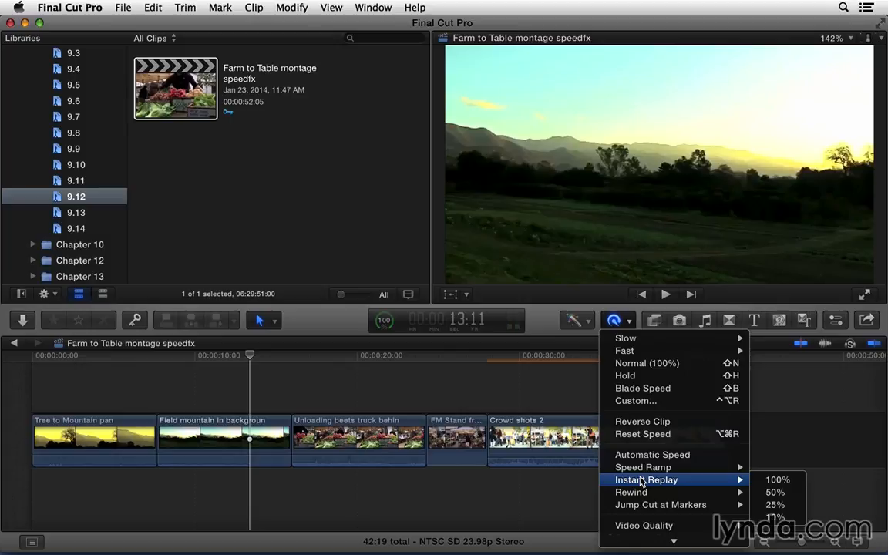
pyautogui.click(385, 374)
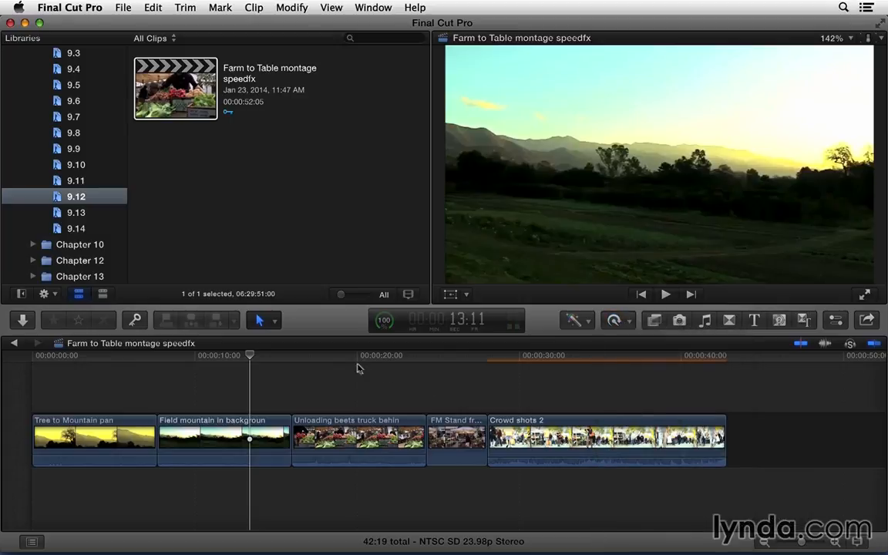
# Apply a 50% Instant Replay to a 03:21 range of the Unloading beets truck clip and undo it
pyautogui.moveTo(333, 432); pyautogui.dragTo(395, 433)
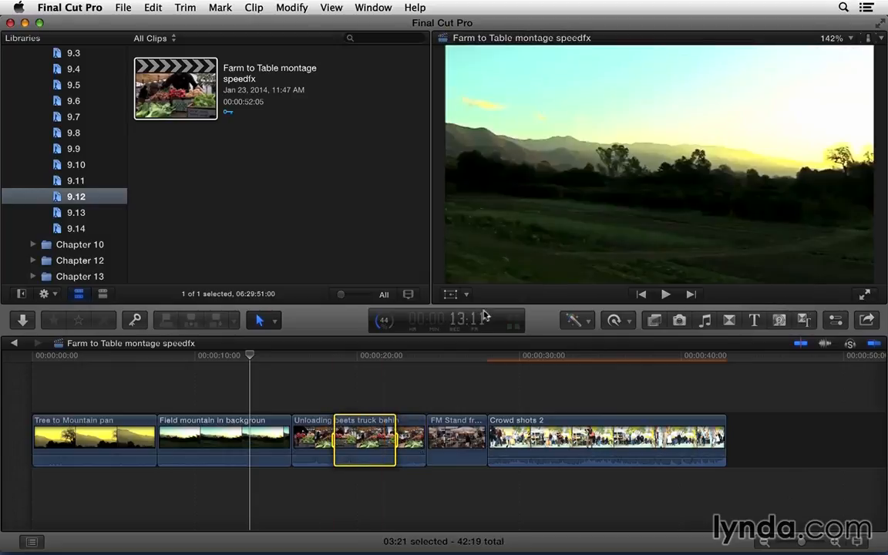
pyautogui.click(614, 319)
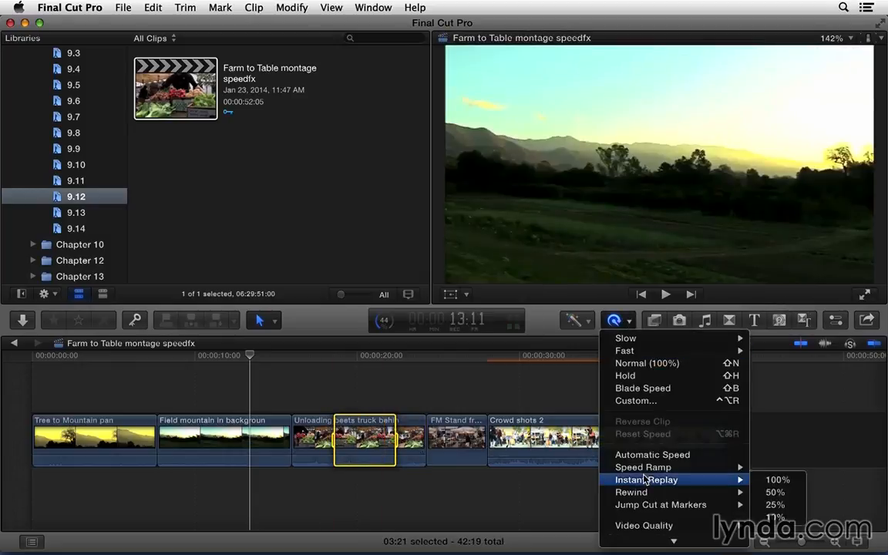
pyautogui.click(771, 493)
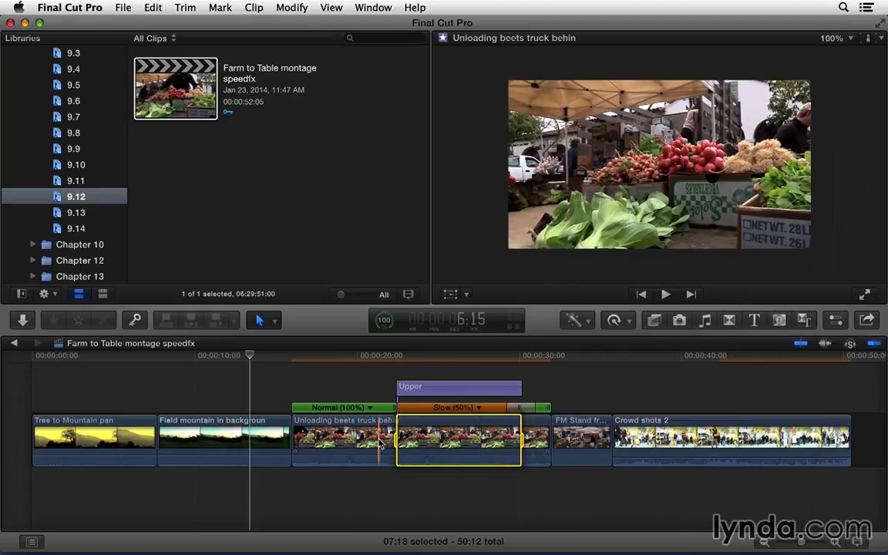
pyautogui.press('super+z')
# Examine the Video Quality choices available for retimed clips and leave the setting as is
pyautogui.click(626, 320)
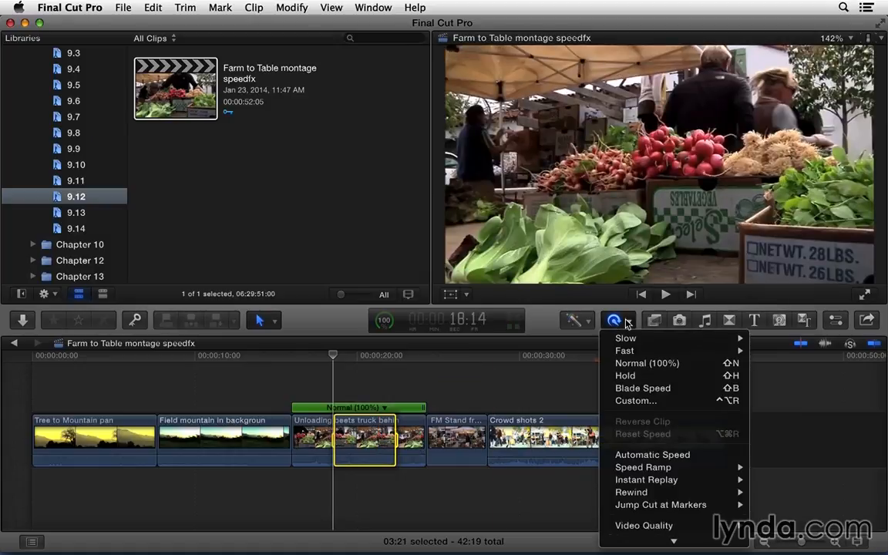
pyautogui.moveTo(648, 527)
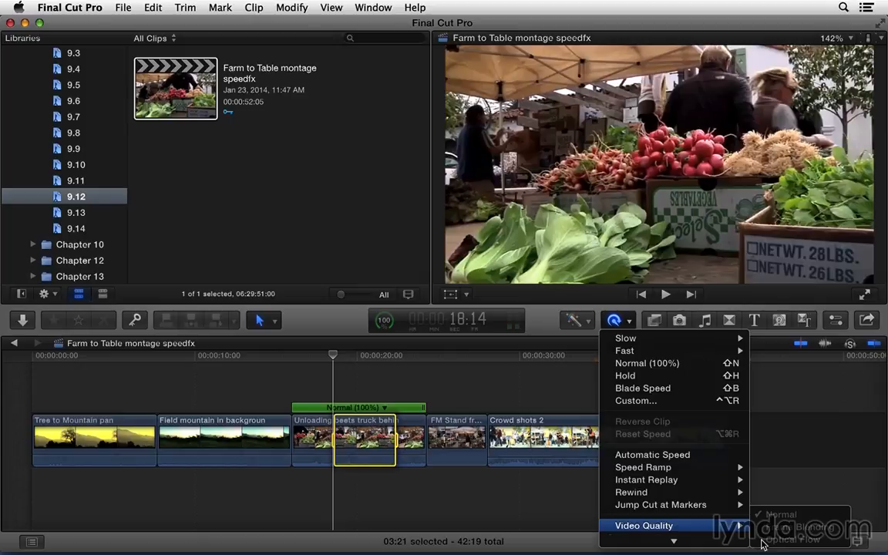
pyautogui.click(771, 469)
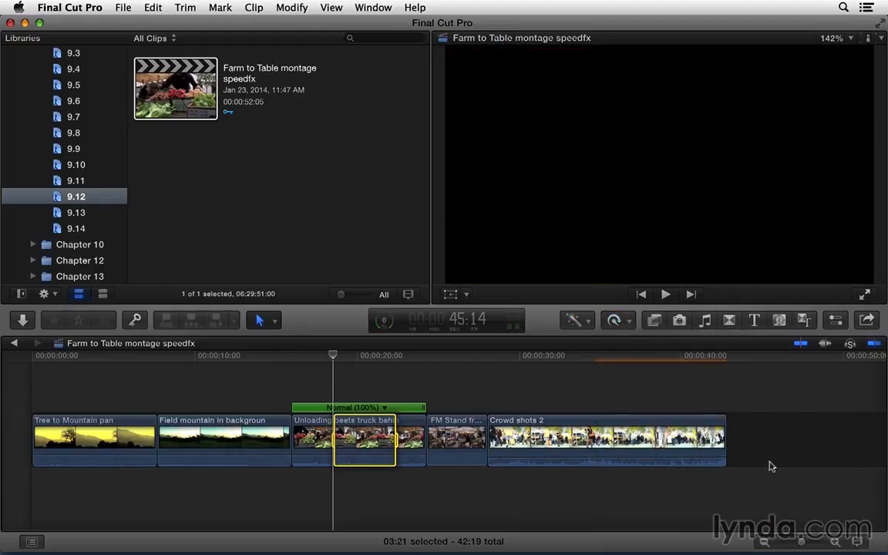